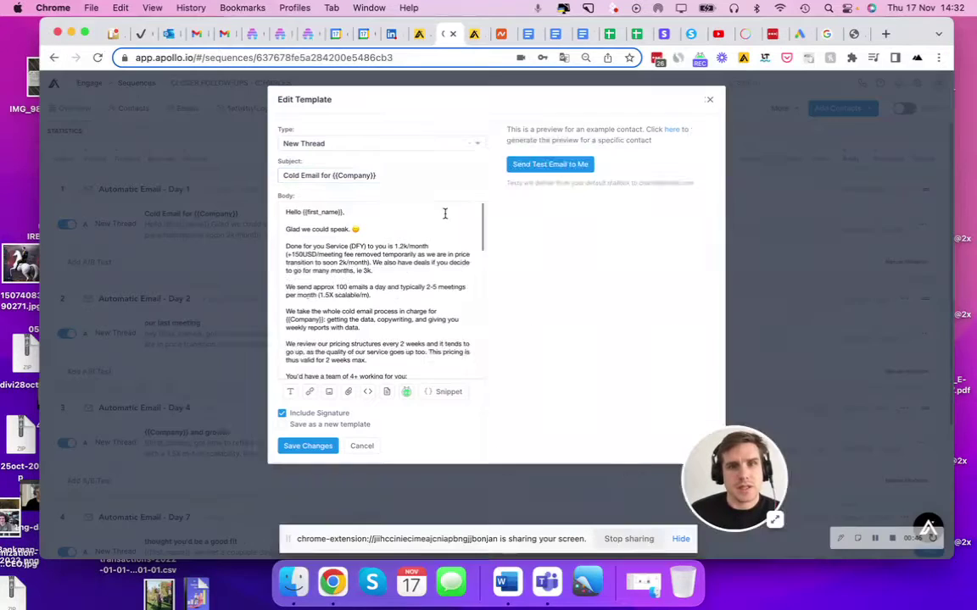
Review the Day 1 cold email template body down to its closing questions invitation
{"action": "left_click", "coordinate": [397, 234]}
{"action": "scroll", "coordinate": [396, 241], "scroll_direction": "down", "scroll_amount": 5}
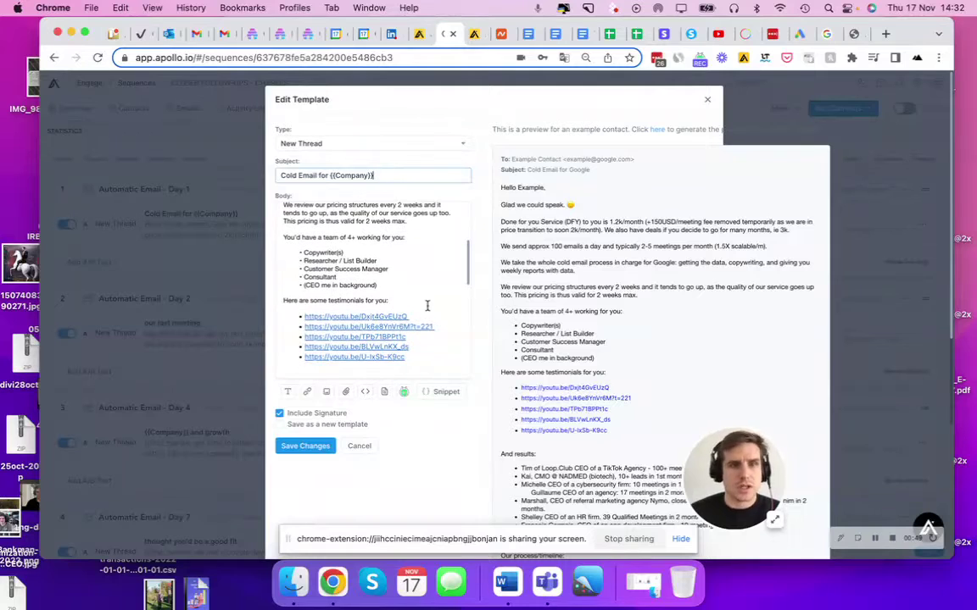
{"action": "left_click_drag", "start_coordinate": [415, 298], "coordinate": [287, 238]}
{"action": "left_click", "coordinate": [356, 259]}
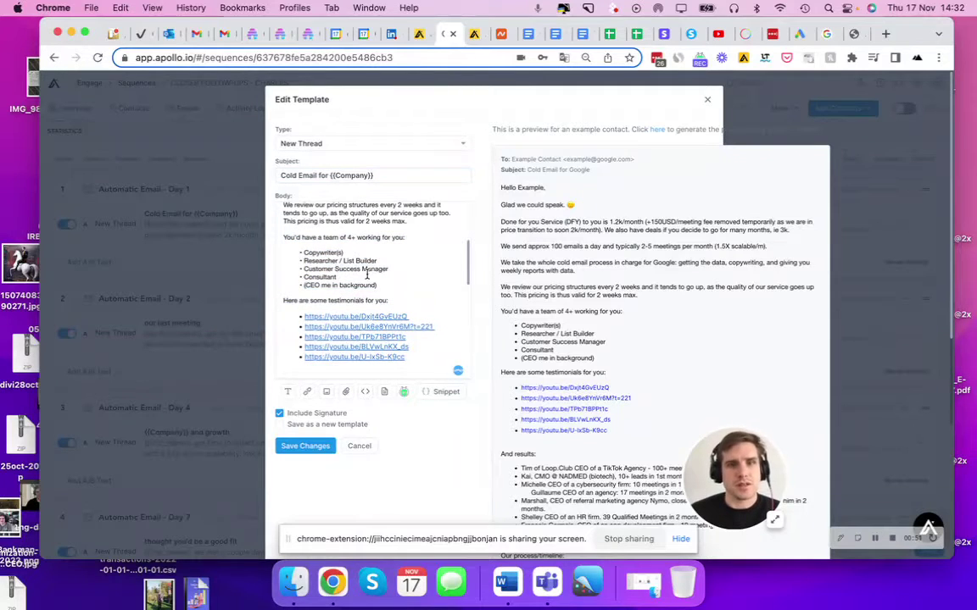
{"action": "scroll", "coordinate": [415, 292], "scroll_direction": "down", "scroll_amount": 2}
{"action": "scroll", "coordinate": [426, 304], "scroll_direction": "down", "scroll_amount": 6}
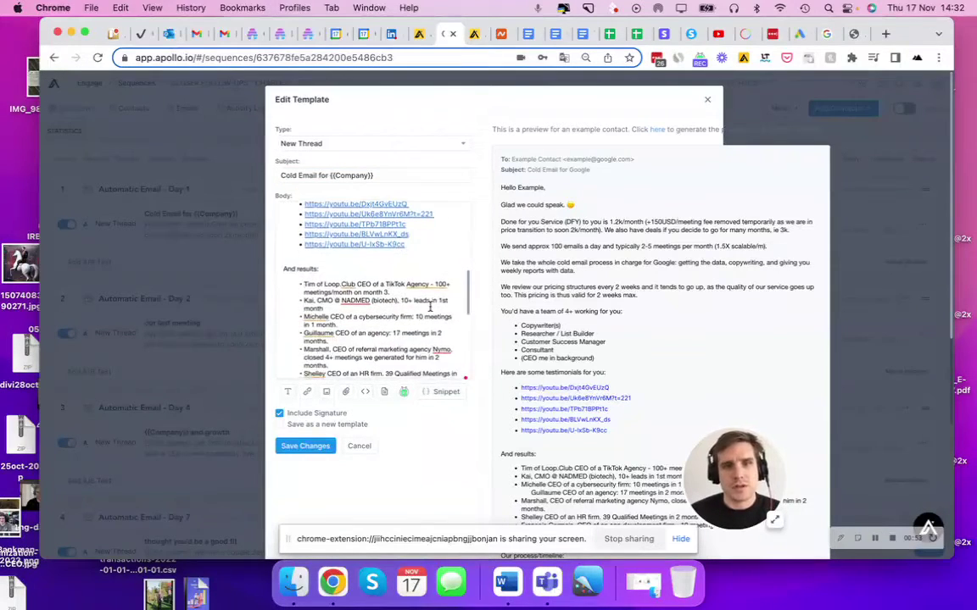
{"action": "scroll", "coordinate": [430, 307], "scroll_direction": "down", "scroll_amount": 4}
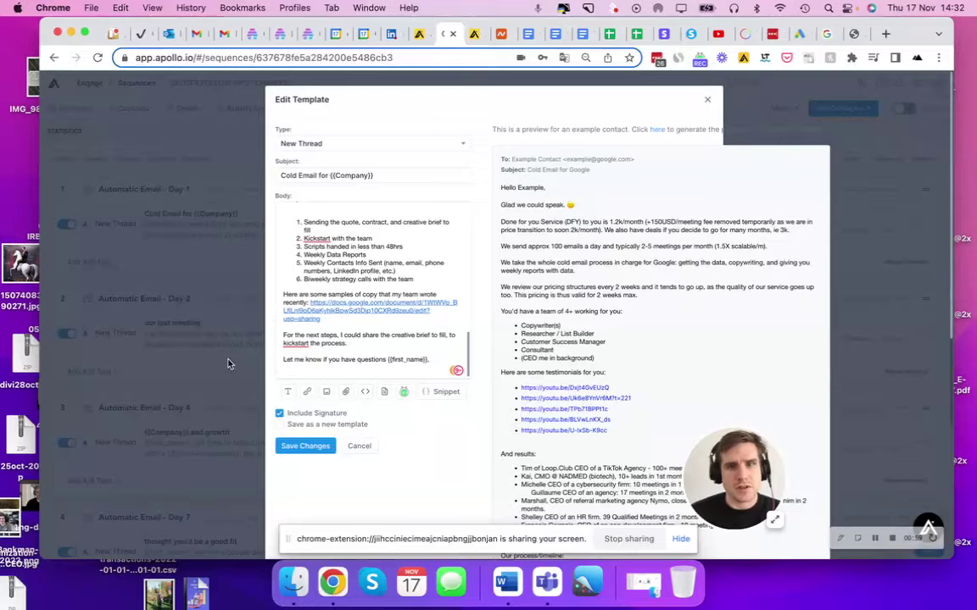
Fix the broken first_name placeholder in the Day 2 email greeting and save the template
{"action": "left_click", "coordinate": [708, 103]}
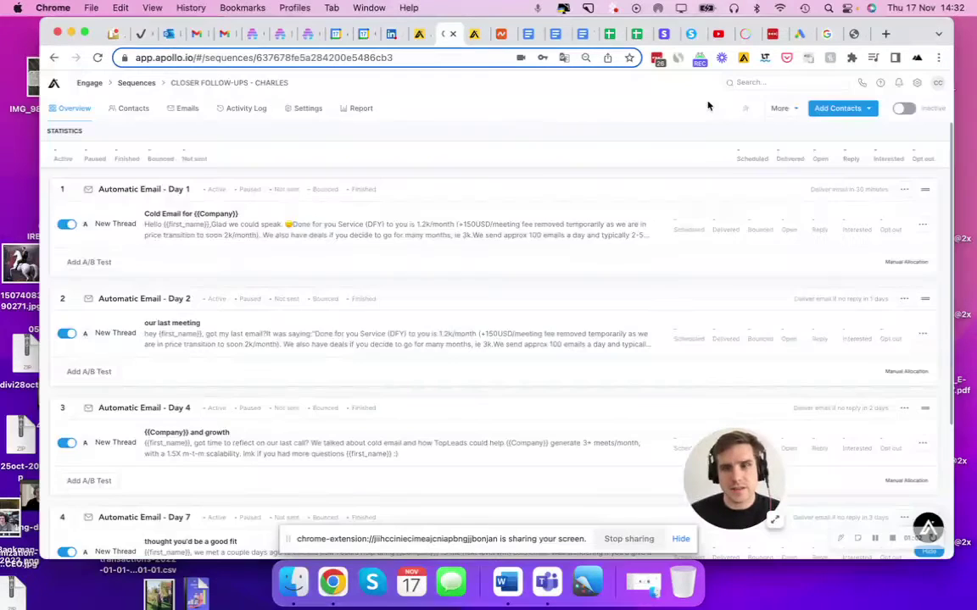
{"action": "left_click", "coordinate": [208, 338]}
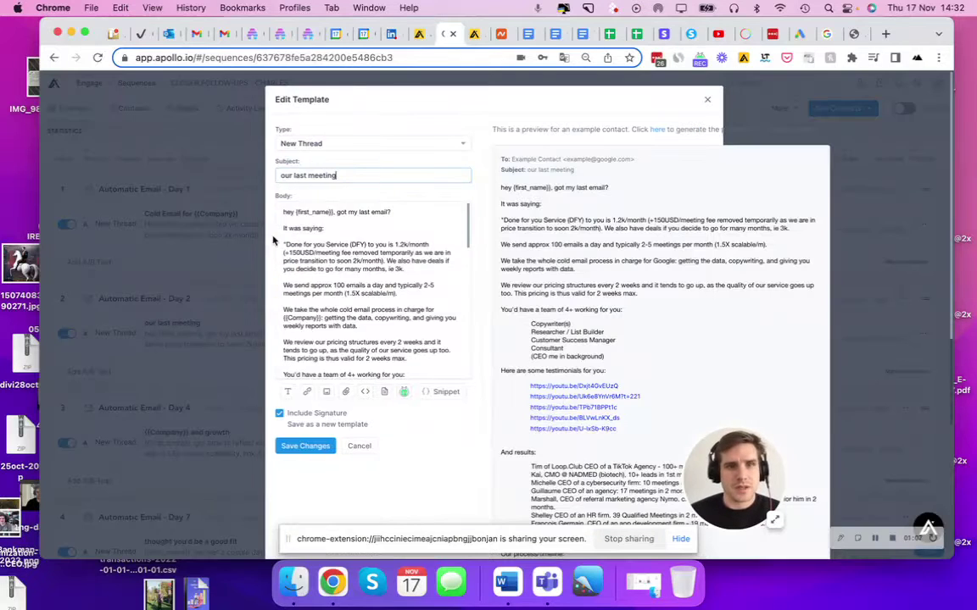
{"action": "scroll", "coordinate": [330, 254], "scroll_direction": "down", "scroll_amount": 4}
{"action": "scroll", "coordinate": [340, 246], "scroll_direction": "up", "scroll_amount": 4}
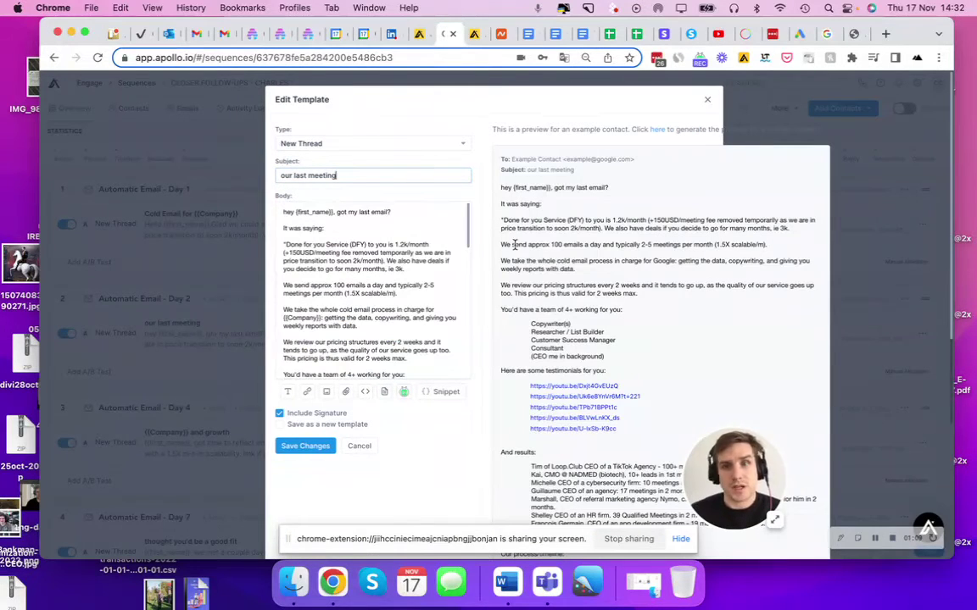
{"action": "left_click", "coordinate": [514, 244]}
{"action": "scroll", "coordinate": [327, 269], "scroll_direction": "down", "scroll_amount": 2}
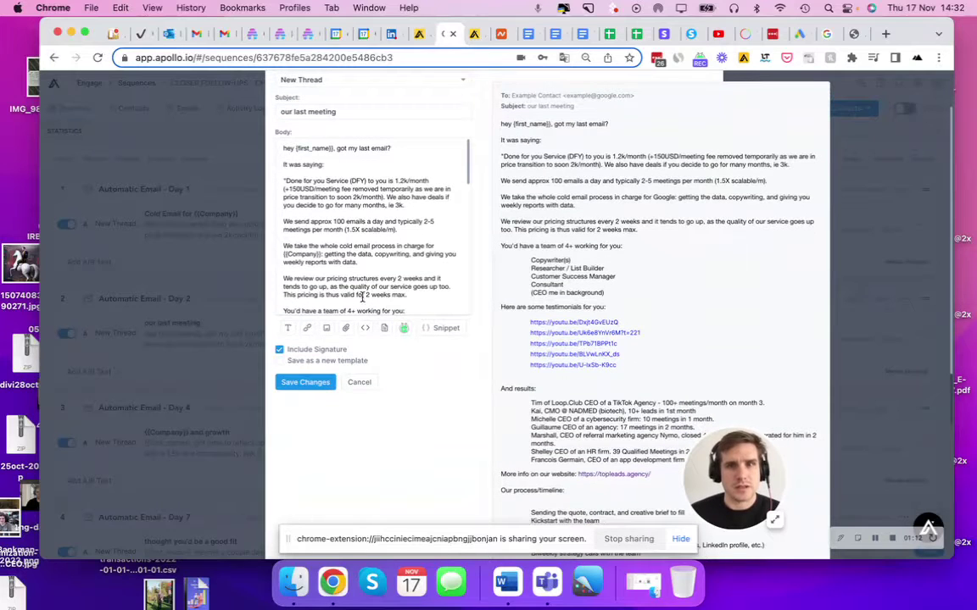
{"action": "left_click", "coordinate": [297, 149]}
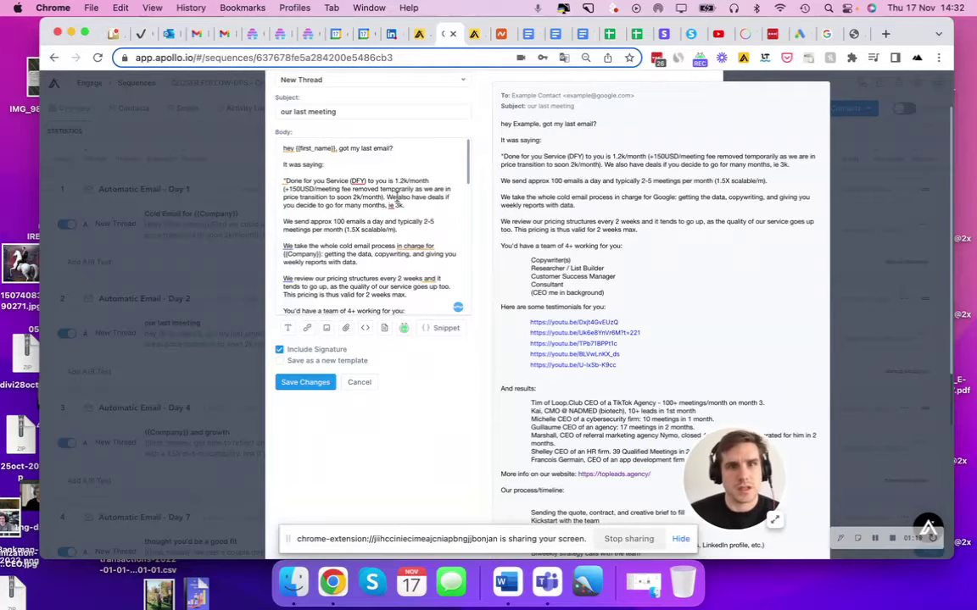
{"action": "left_click", "coordinate": [305, 383]}
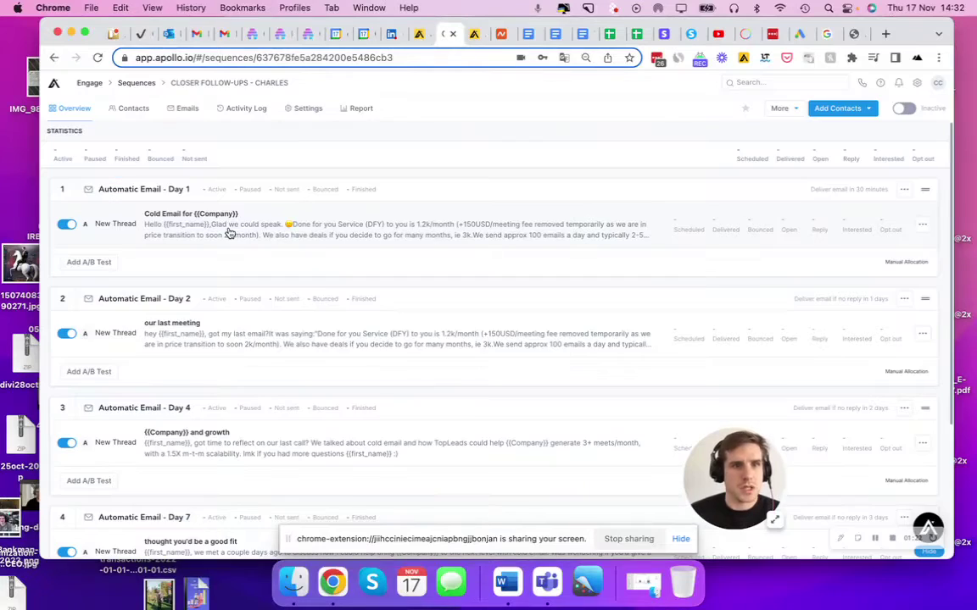
Reopen the Day 1 template and cancel out of it without changes
{"action": "left_click", "coordinate": [227, 230]}
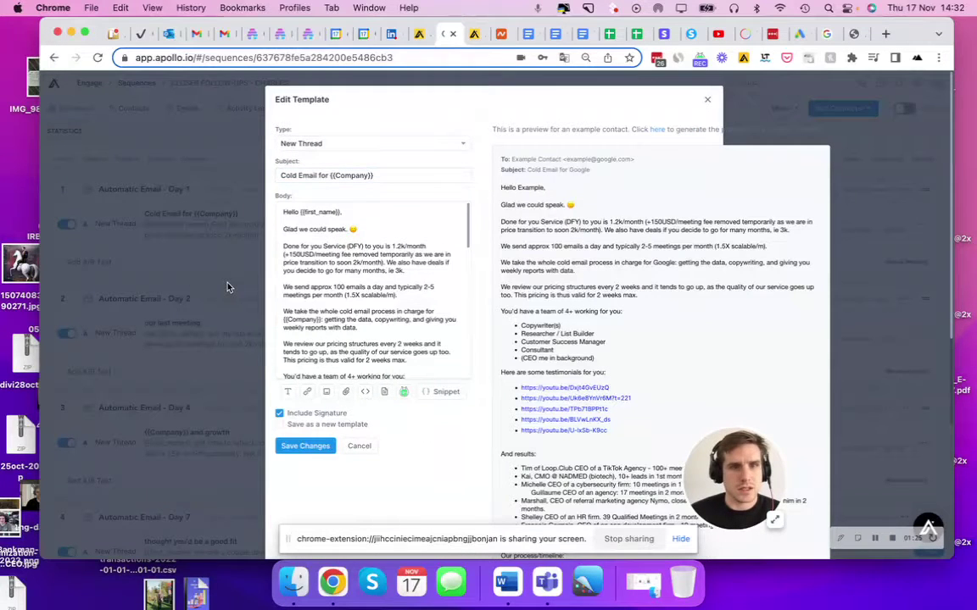
{"action": "scroll", "coordinate": [227, 286], "scroll_direction": "down", "scroll_amount": 3}
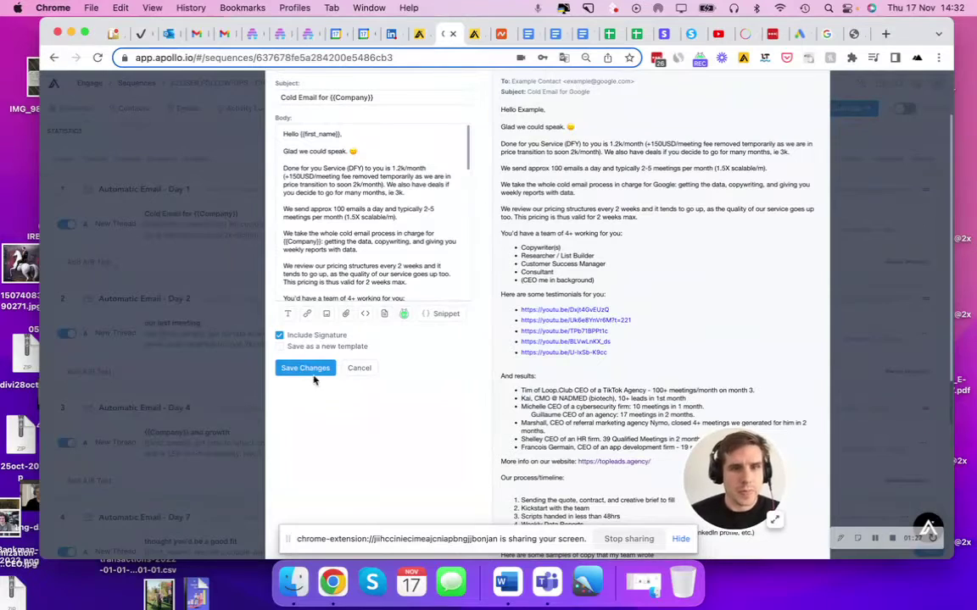
{"action": "left_click", "coordinate": [354, 370]}
{"action": "scroll", "coordinate": [208, 362], "scroll_direction": "down", "scroll_amount": 2}
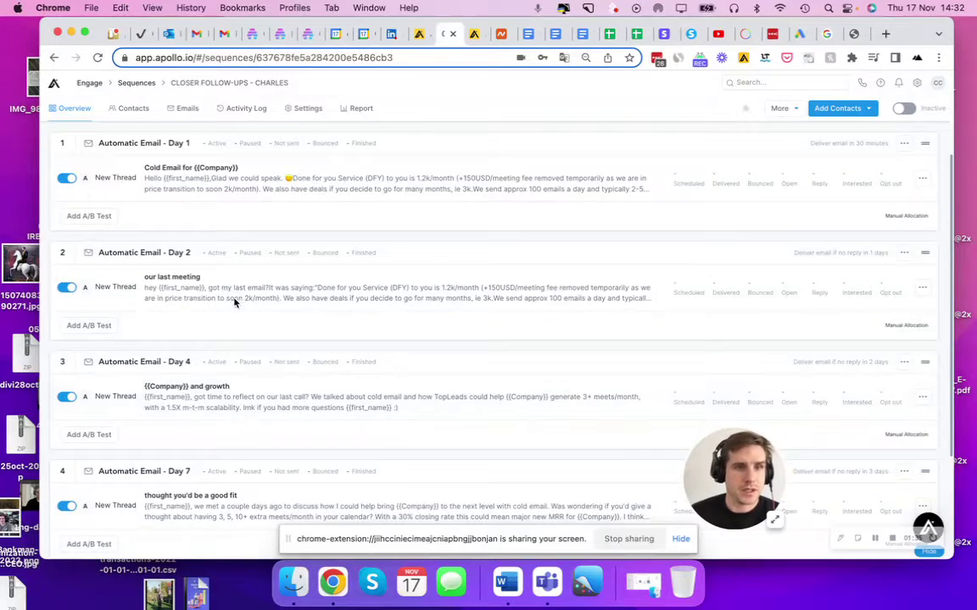
Replace the Day 2 subject 'our last meeting' with 'got my last email?' and save
{"action": "left_click", "coordinate": [203, 259]}
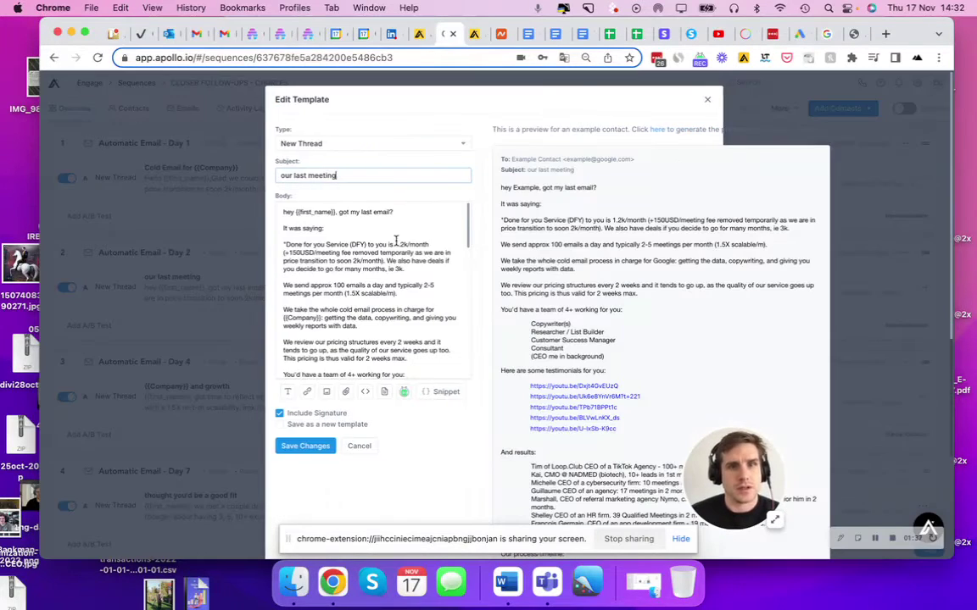
{"action": "triple_click", "coordinate": [374, 175]}
{"action": "type", "text": "got my l"}
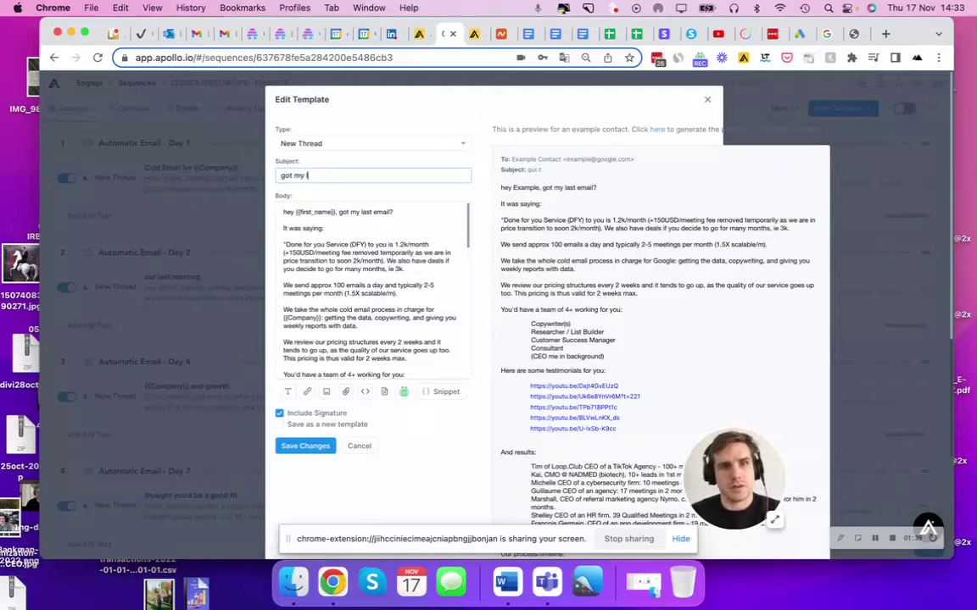
{"action": "type", "text": "ast email?"}
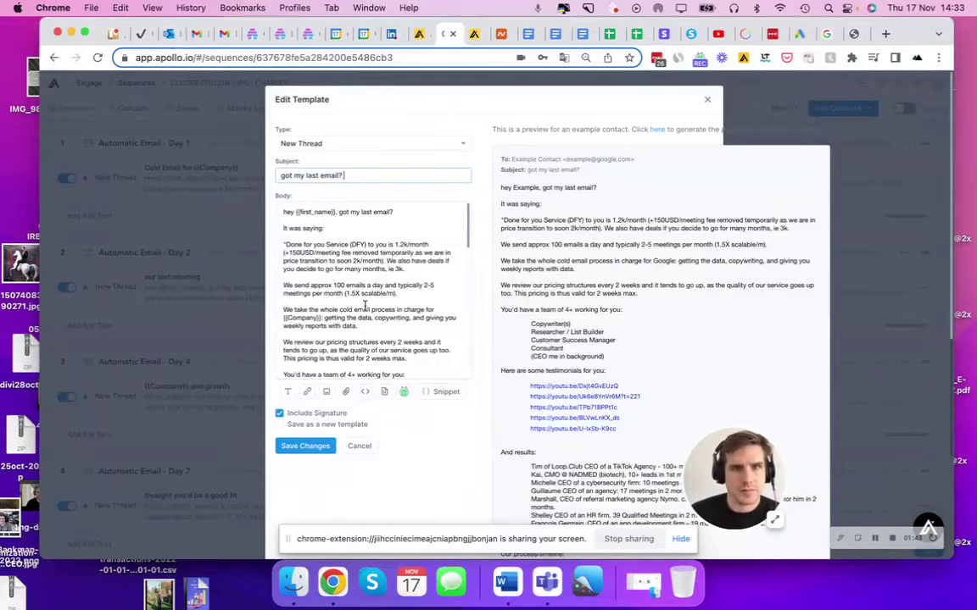
{"action": "left_click", "coordinate": [307, 445]}
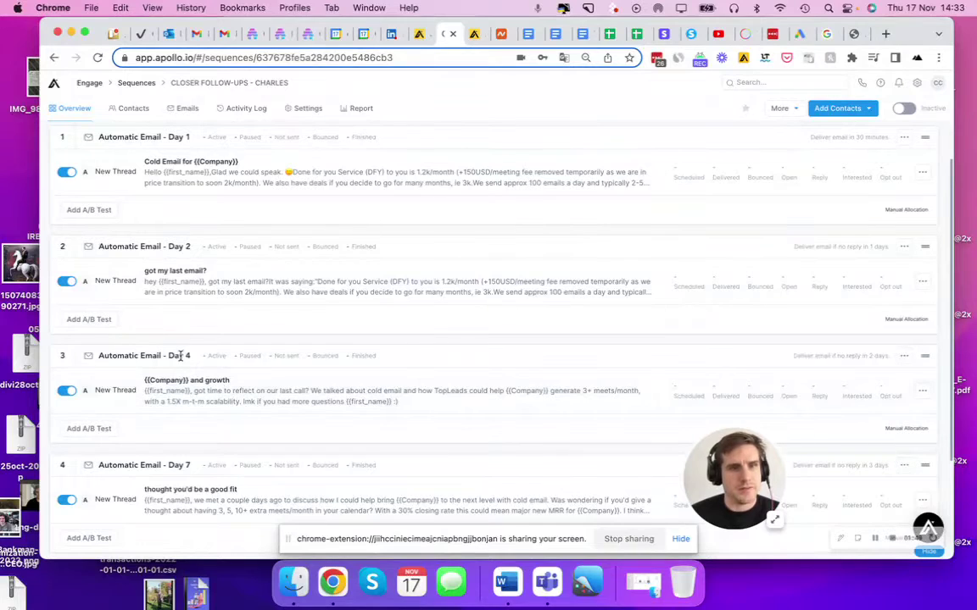
Look over the Day 4 email template body and close it without saving
{"action": "left_click", "coordinate": [192, 383]}
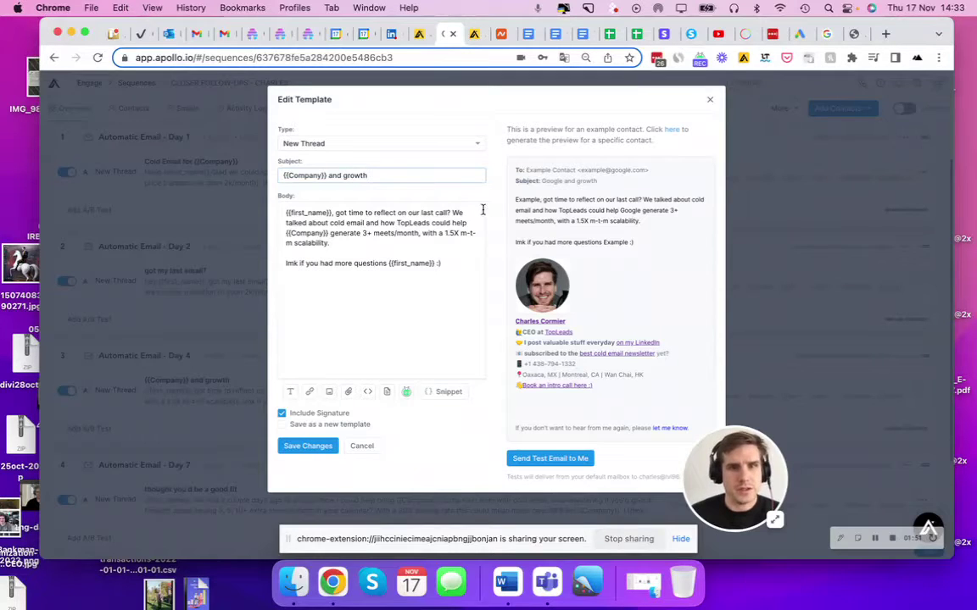
{"action": "left_click_drag", "start_coordinate": [443, 265], "coordinate": [320, 195]}
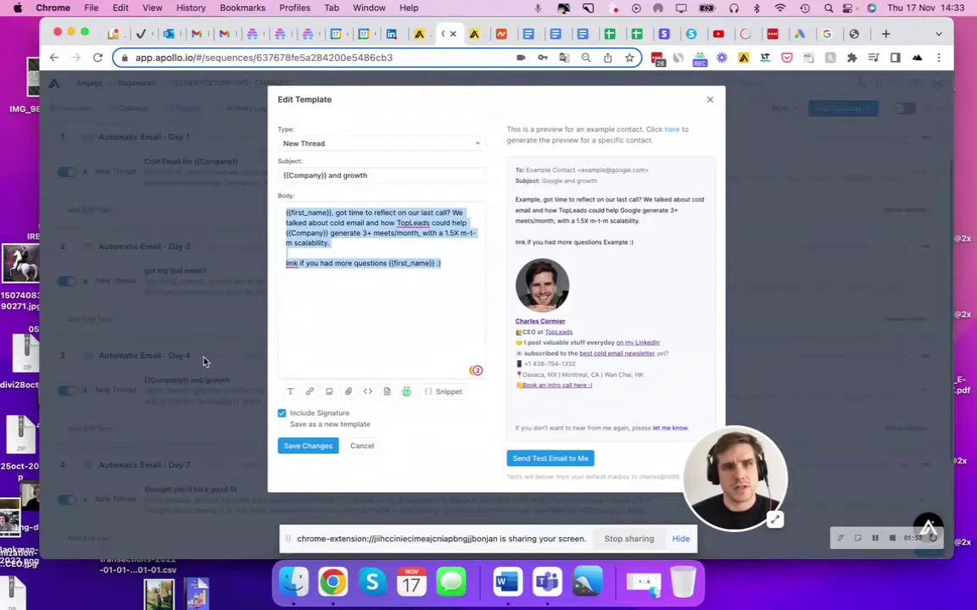
{"action": "left_click", "coordinate": [174, 392]}
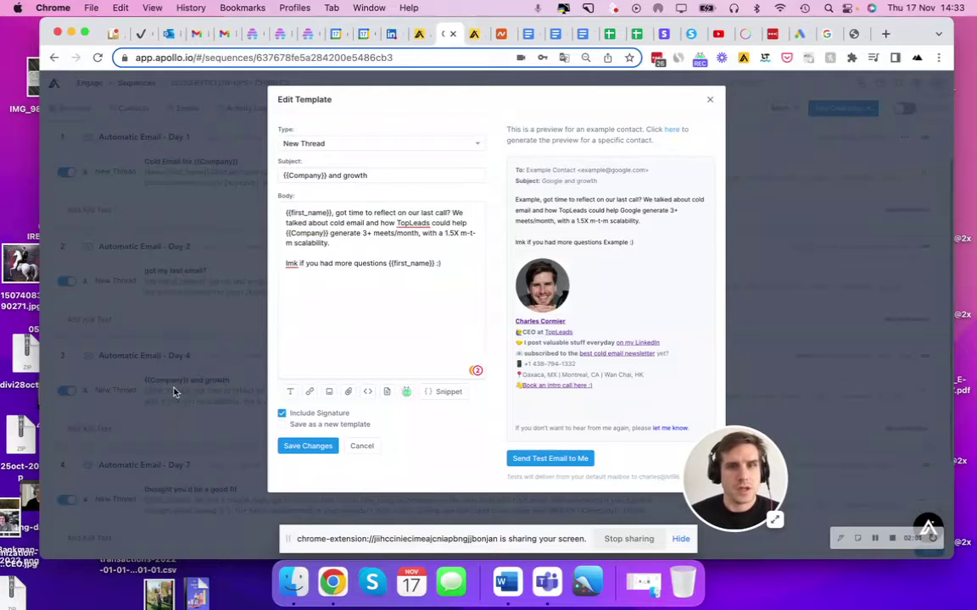
{"action": "left_click", "coordinate": [363, 446]}
{"action": "scroll", "coordinate": [198, 341], "scroll_direction": "down", "scroll_amount": 2}
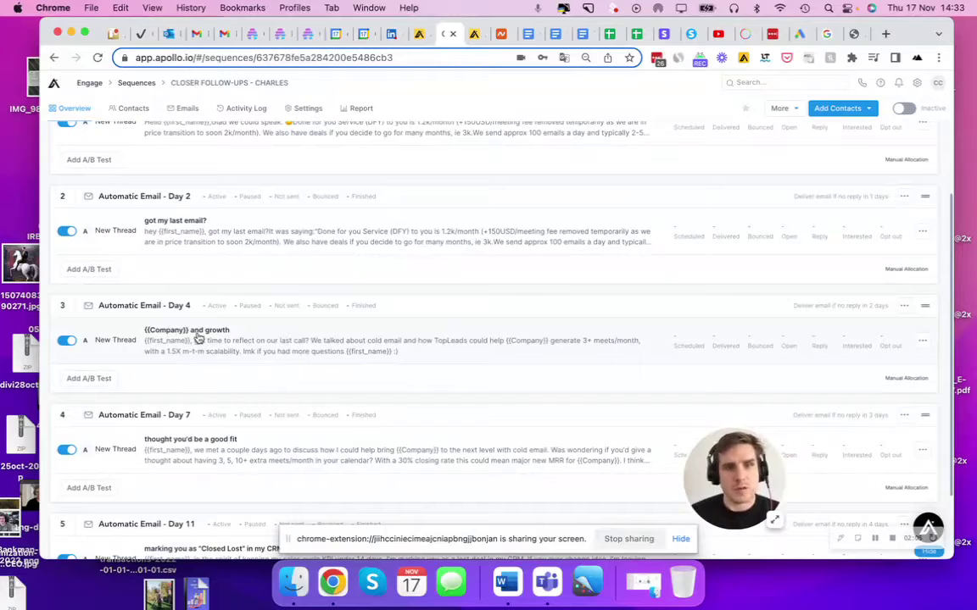
{"action": "left_click", "coordinate": [198, 338]}
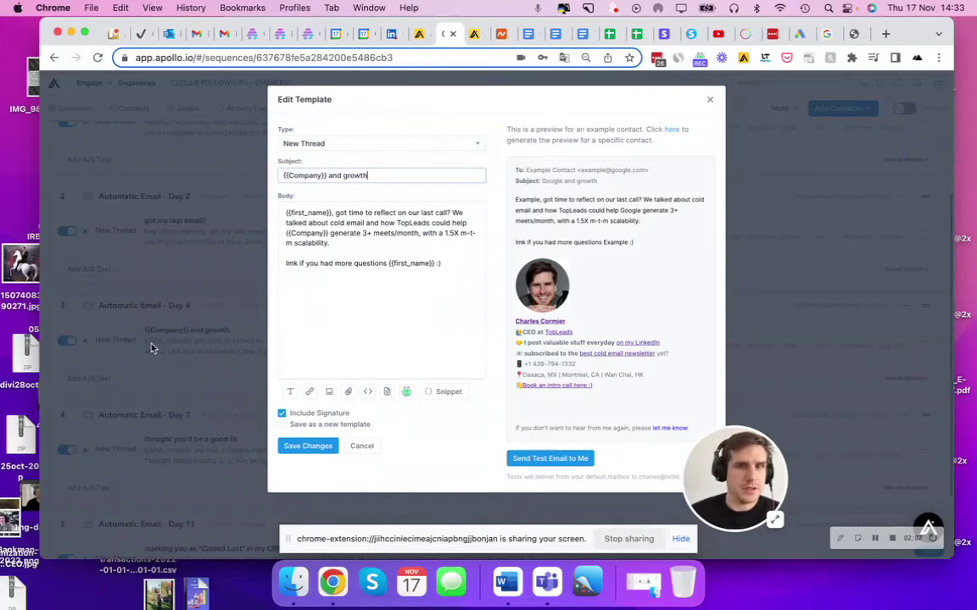
{"action": "left_click", "coordinate": [362, 446]}
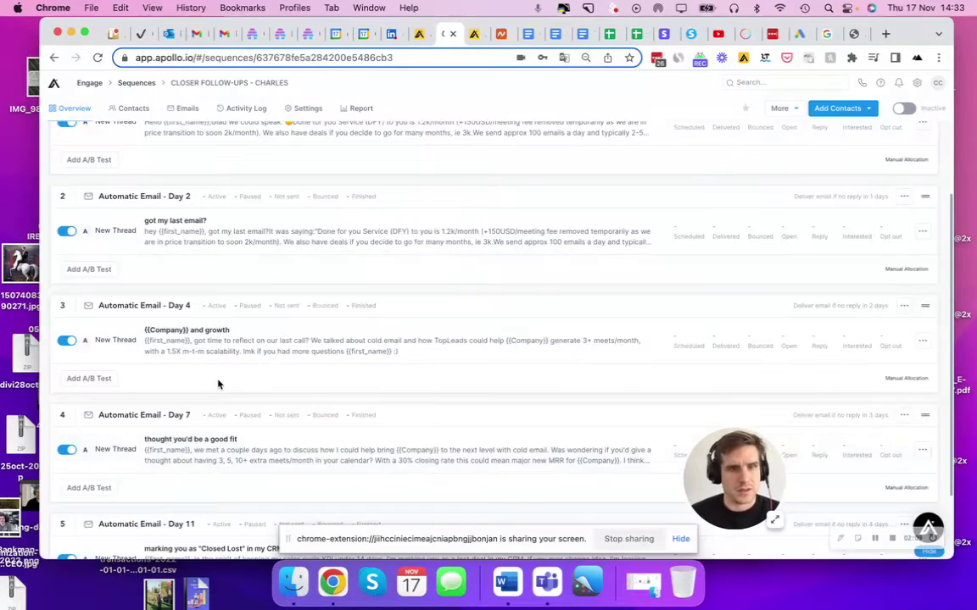
Review the Day 7 and Day 11 email templates, closing each without changes
{"action": "scroll", "coordinate": [218, 384], "scroll_direction": "down", "scroll_amount": 3}
{"action": "left_click", "coordinate": [215, 393]}
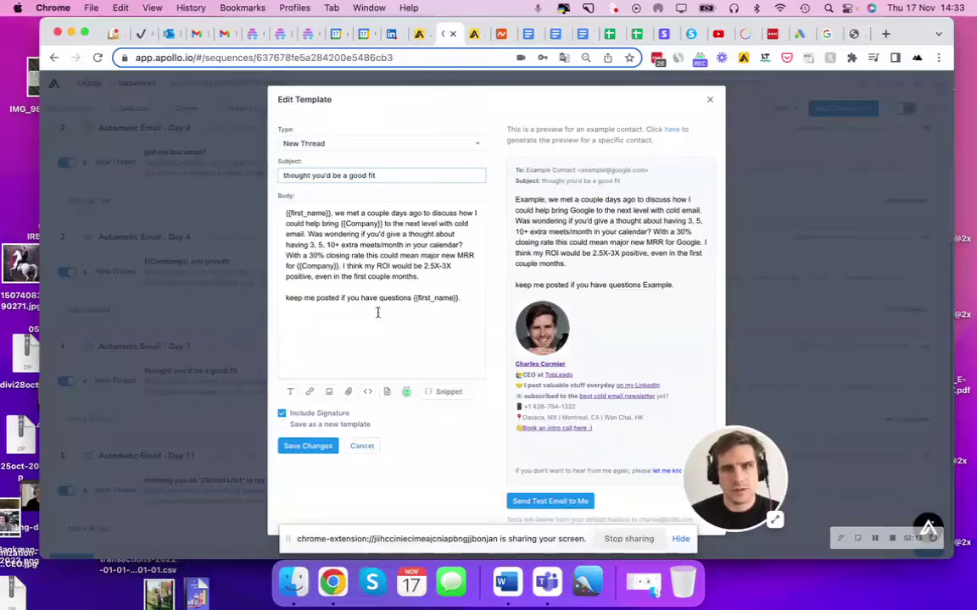
{"action": "left_click", "coordinate": [362, 446]}
{"action": "scroll", "coordinate": [292, 396], "scroll_direction": "down", "scroll_amount": 1}
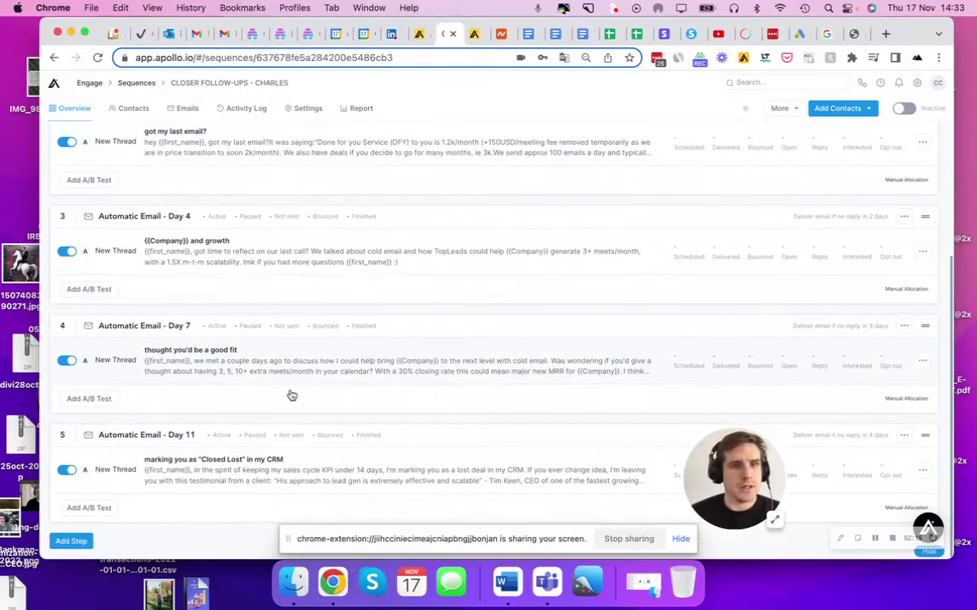
{"action": "left_click", "coordinate": [195, 465]}
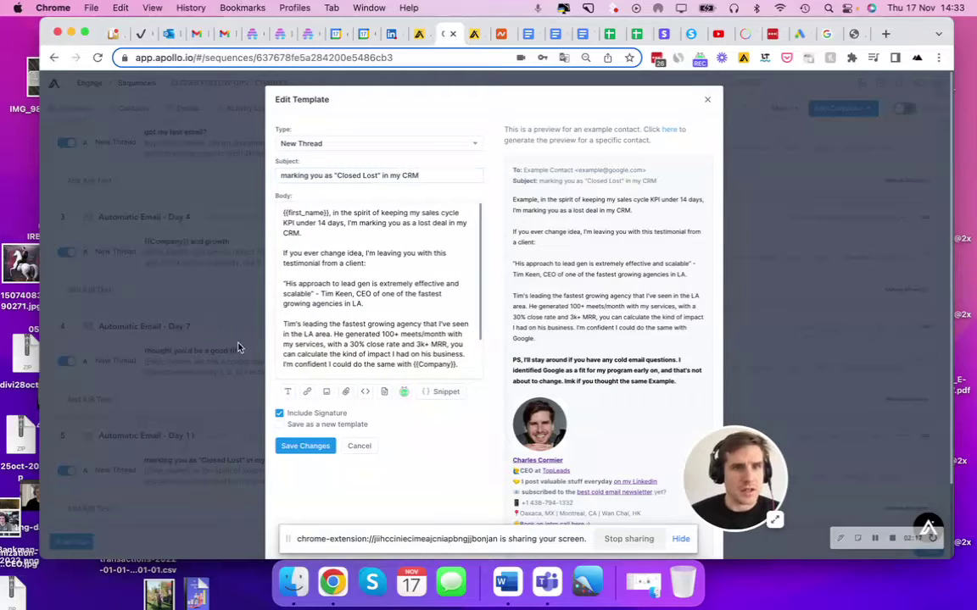
{"action": "left_click", "coordinate": [360, 447]}
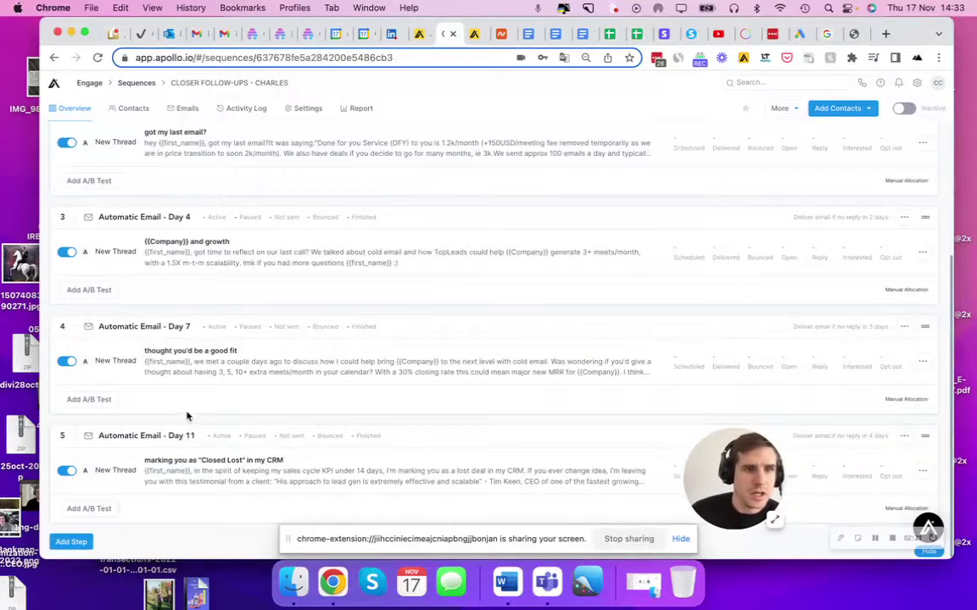
{"action": "scroll", "coordinate": [225, 253], "scroll_direction": "up", "scroll_amount": 5}
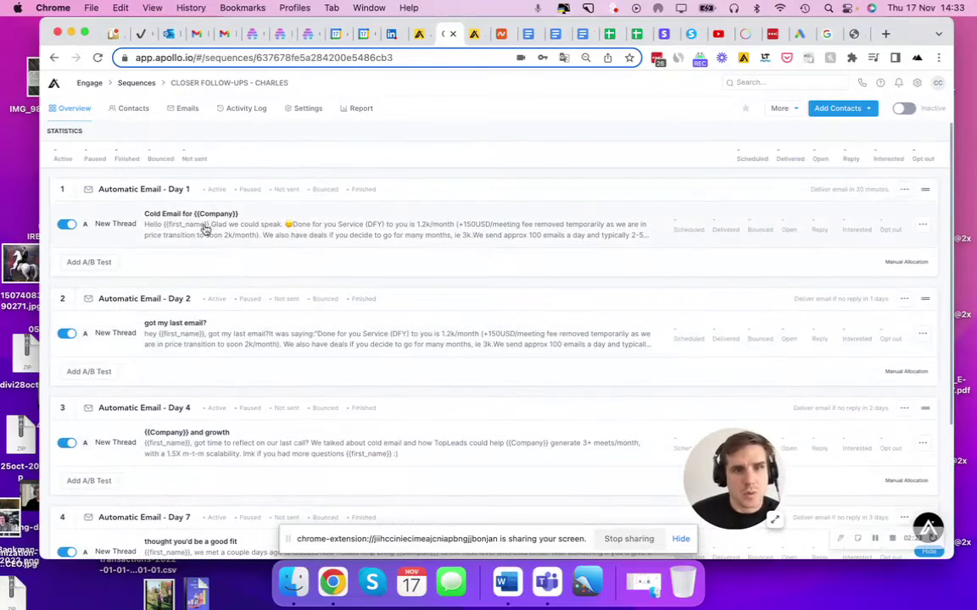
{"action": "scroll", "coordinate": [208, 271], "scroll_direction": "down", "scroll_amount": 3}
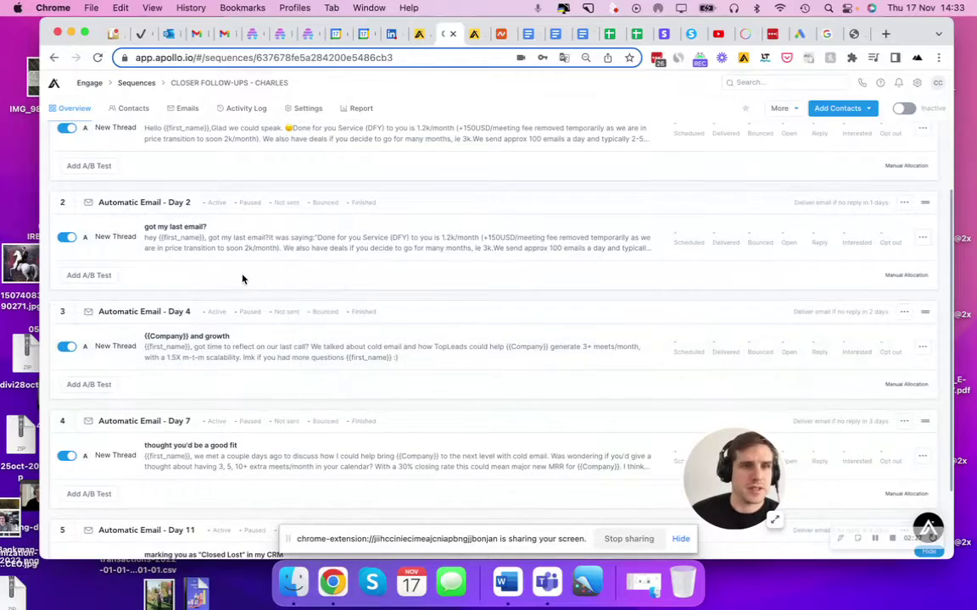
{"action": "scroll", "coordinate": [229, 284], "scroll_direction": "down", "scroll_amount": 3}
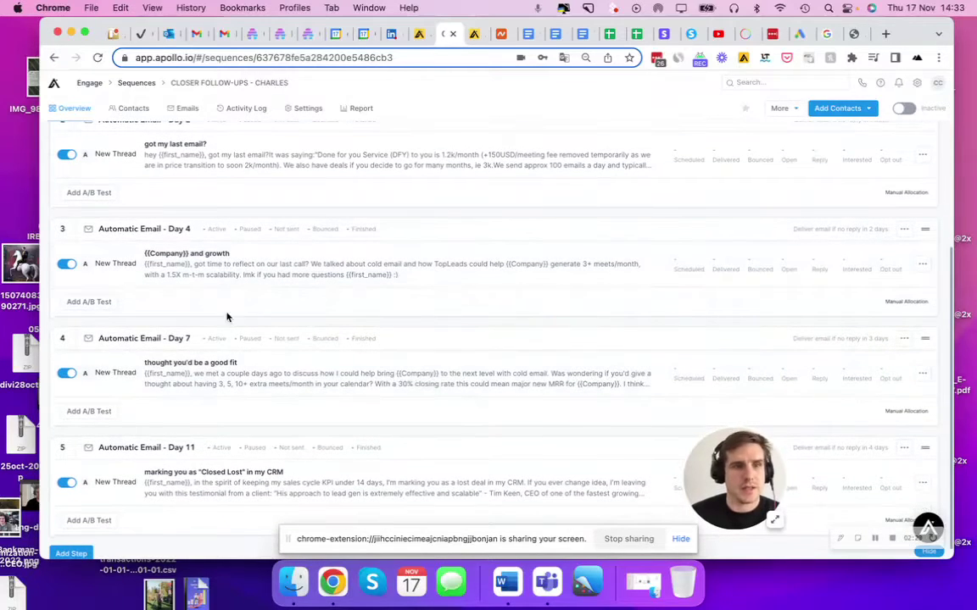
{"action": "scroll", "coordinate": [225, 343], "scroll_direction": "down", "scroll_amount": 1}
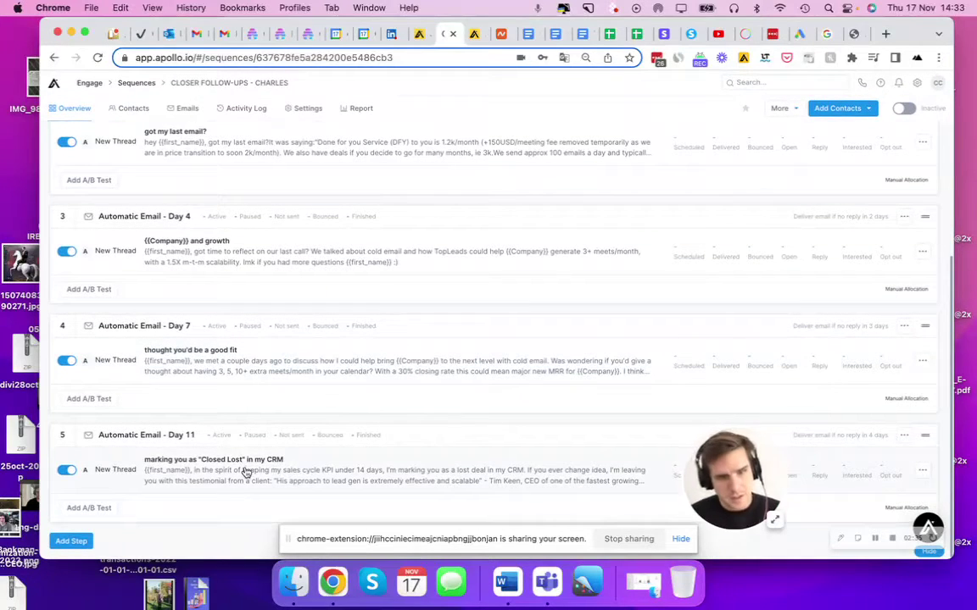
{"action": "left_click", "coordinate": [246, 471]}
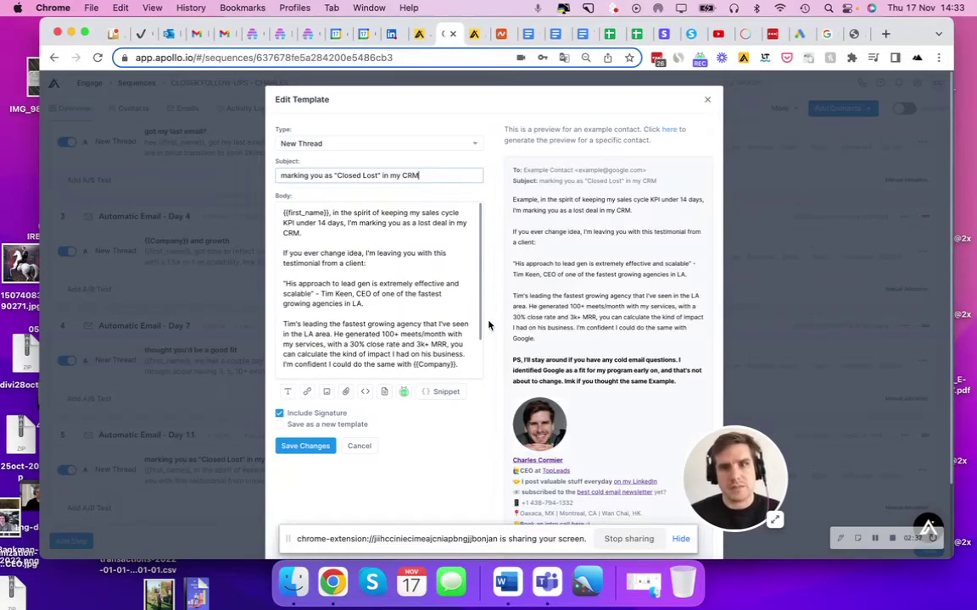
{"action": "scroll", "coordinate": [419, 305], "scroll_direction": "down", "scroll_amount": 2}
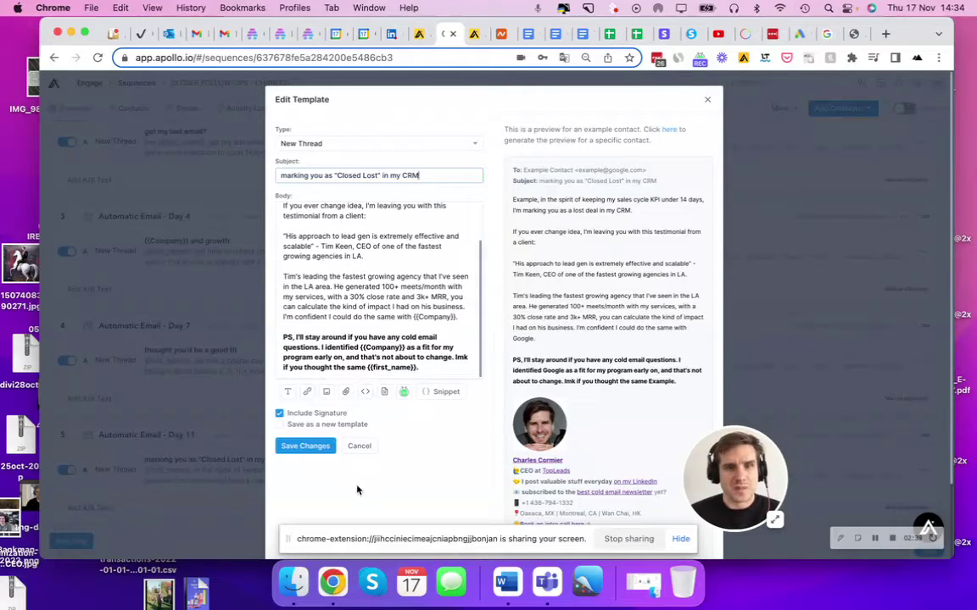
{"action": "left_click", "coordinate": [369, 451]}
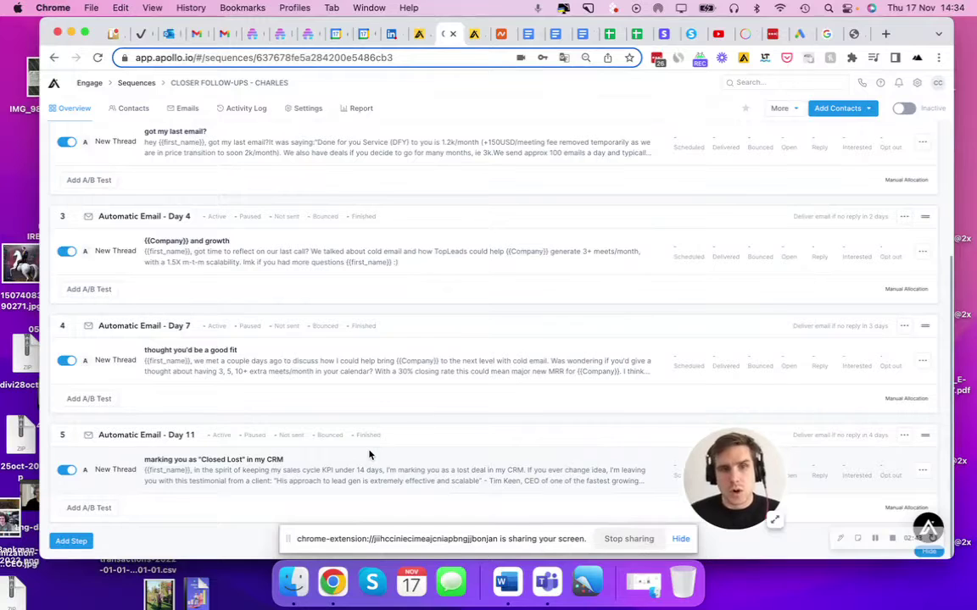
{"action": "scroll", "coordinate": [370, 455], "scroll_direction": "up", "scroll_amount": 5}
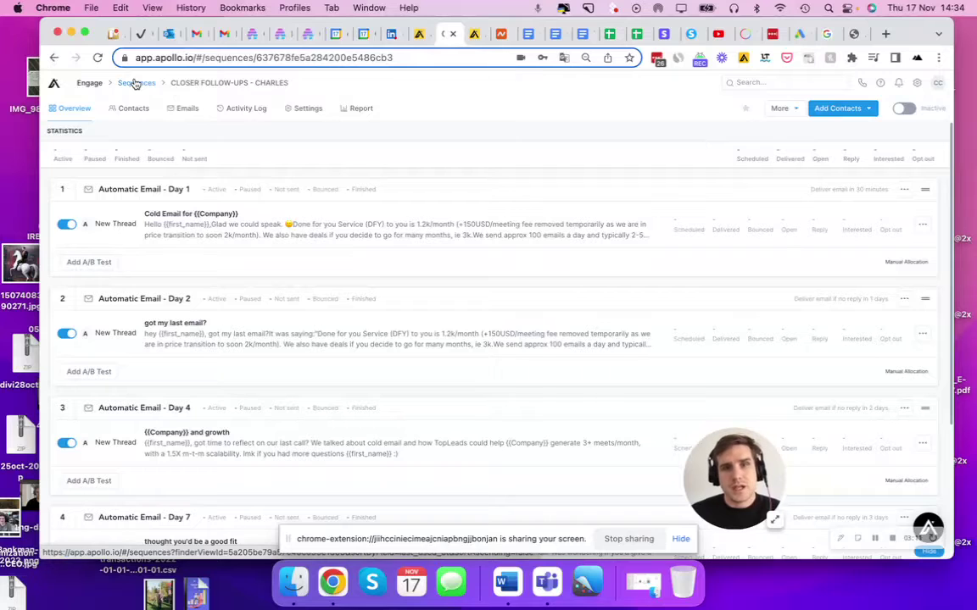
Return to the Engage sequences list via the Sequences breadcrumb
{"action": "left_click", "coordinate": [135, 84]}
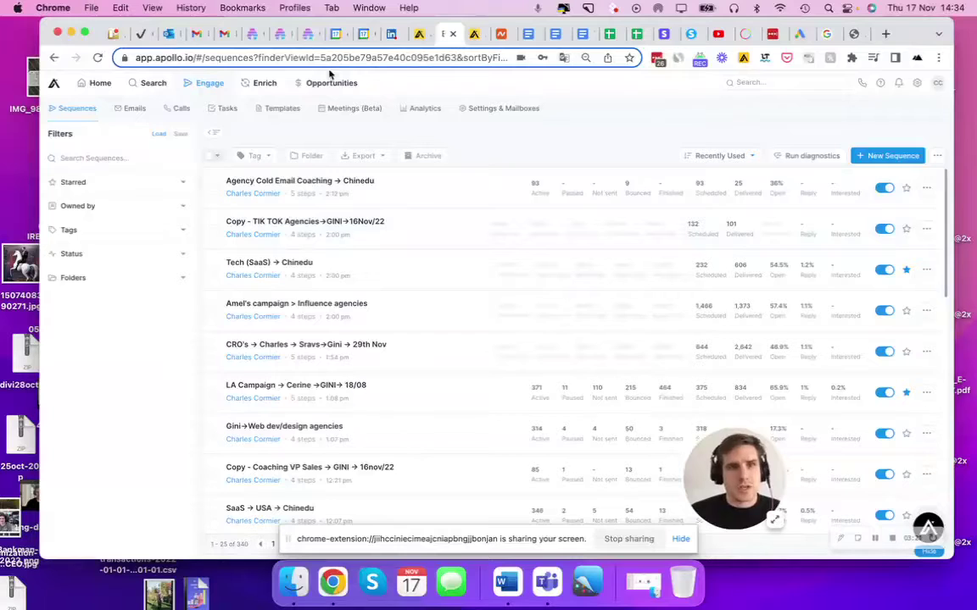
Go back to Sequences and open the Copy - TIK TOK Agencies → GINI → 16Nov/22 sequence
{"action": "left_click", "coordinate": [149, 86]}
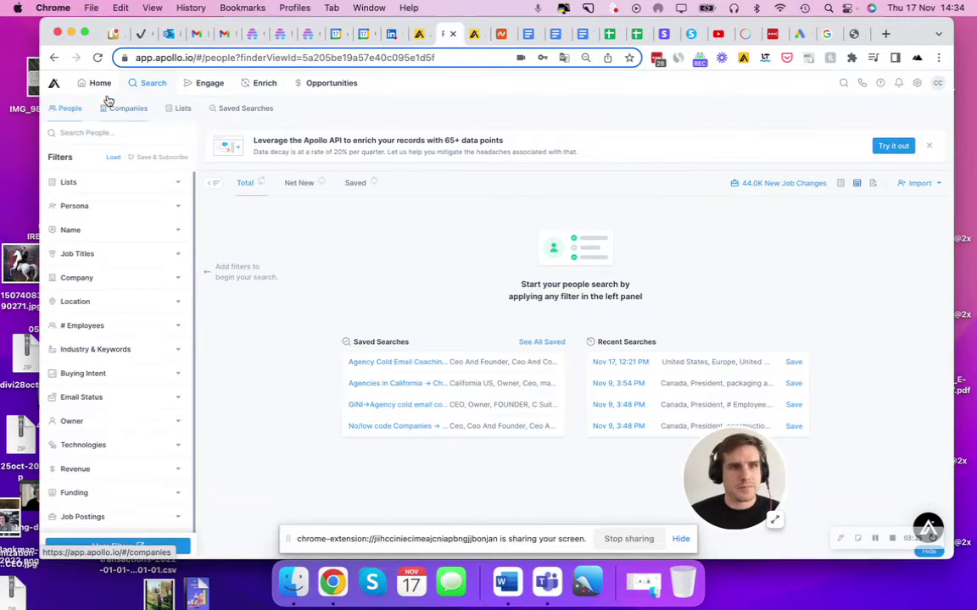
{"action": "left_click", "coordinate": [193, 82]}
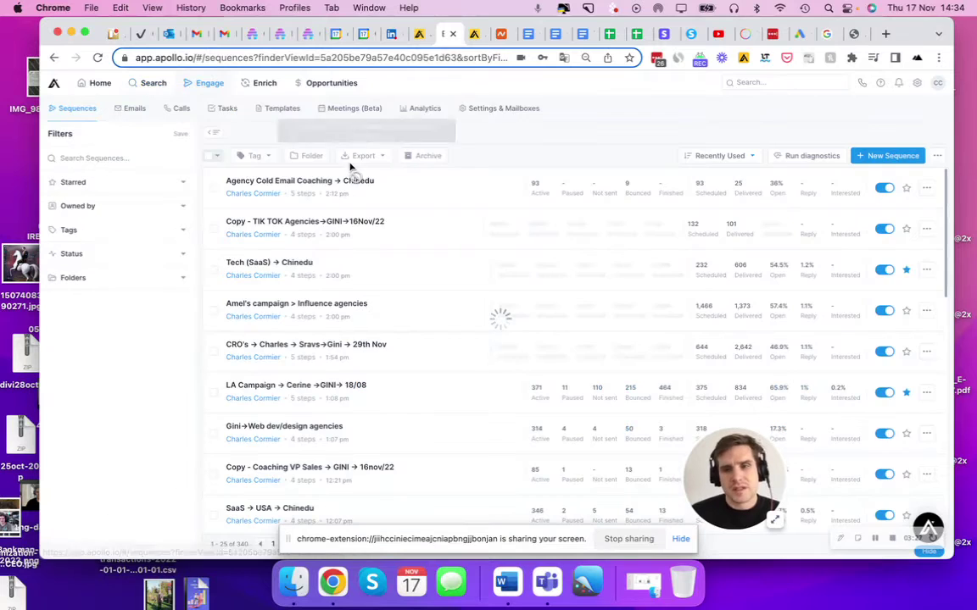
{"action": "left_click", "coordinate": [323, 225]}
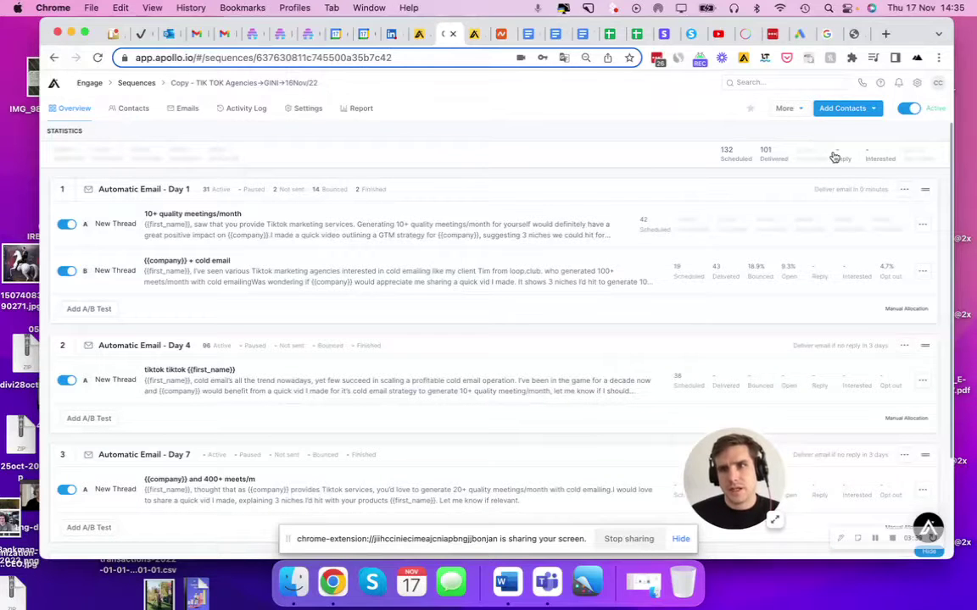
Preview the Day 1 B template, close it, and list the 145 enrolled contacts
{"action": "scroll", "coordinate": [829, 285], "scroll_direction": "down", "scroll_amount": 2}
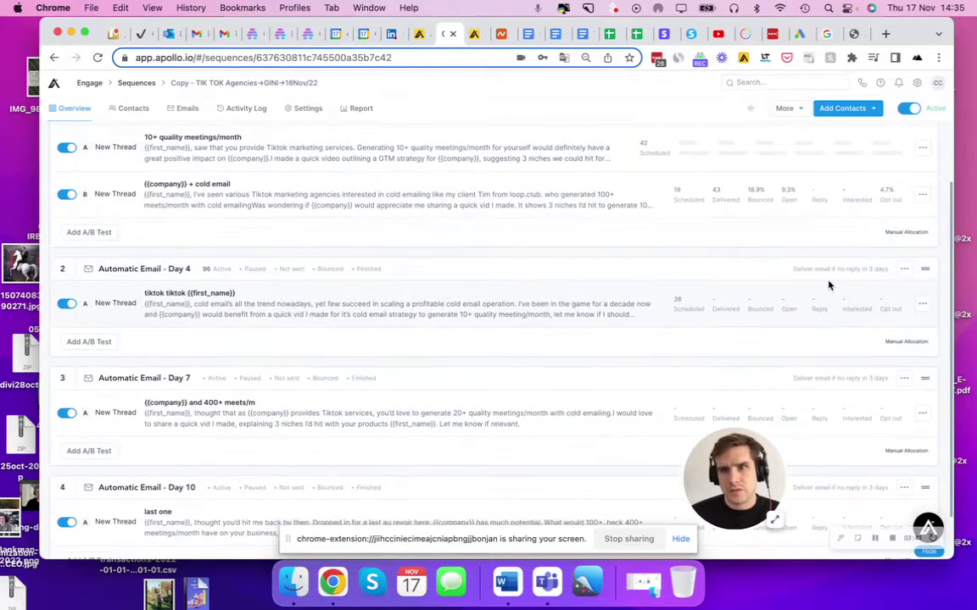
{"action": "scroll", "coordinate": [829, 284], "scroll_direction": "up", "scroll_amount": 2}
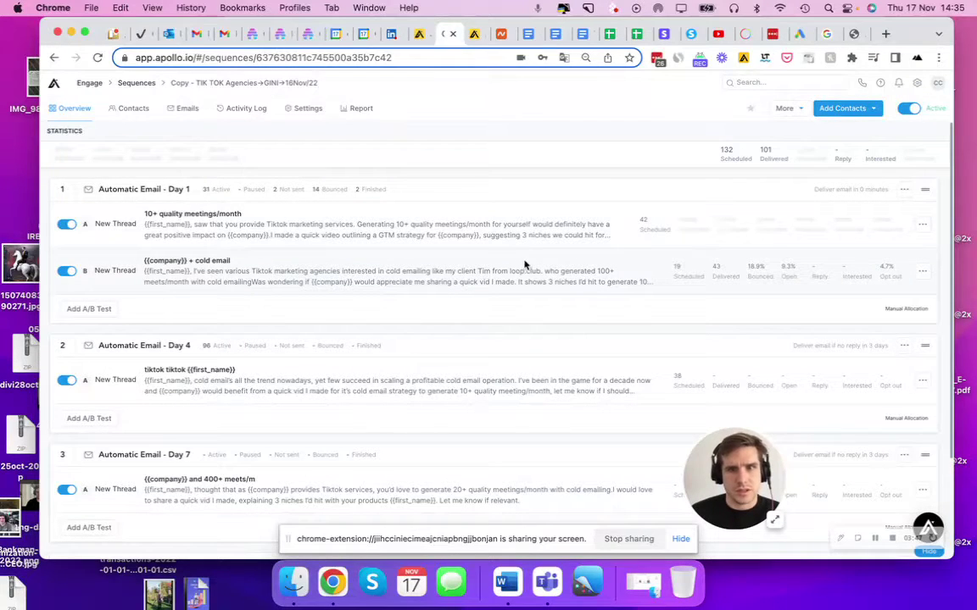
{"action": "left_click", "coordinate": [621, 279]}
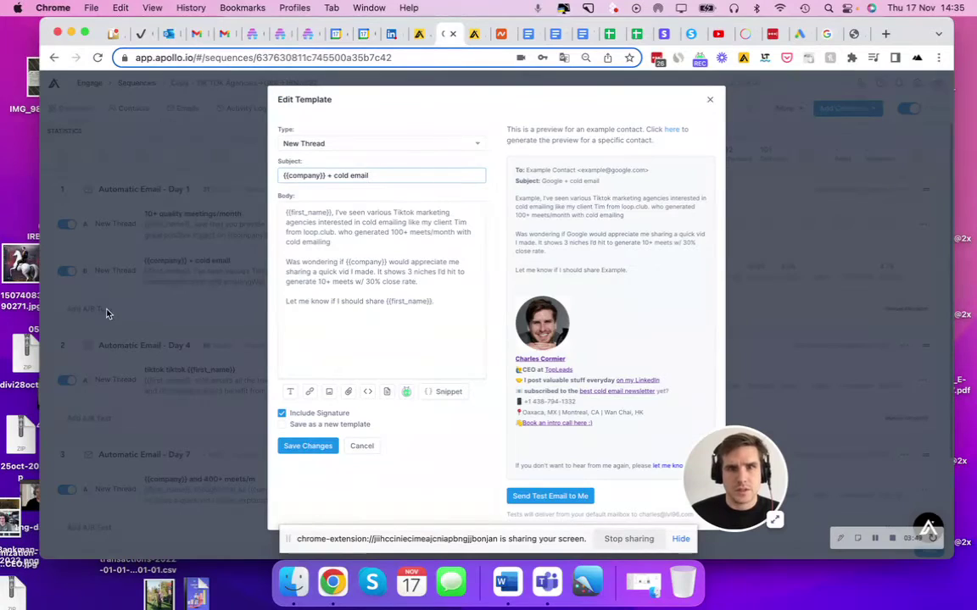
{"action": "left_click", "coordinate": [710, 101]}
{"action": "left_click", "coordinate": [133, 109]}
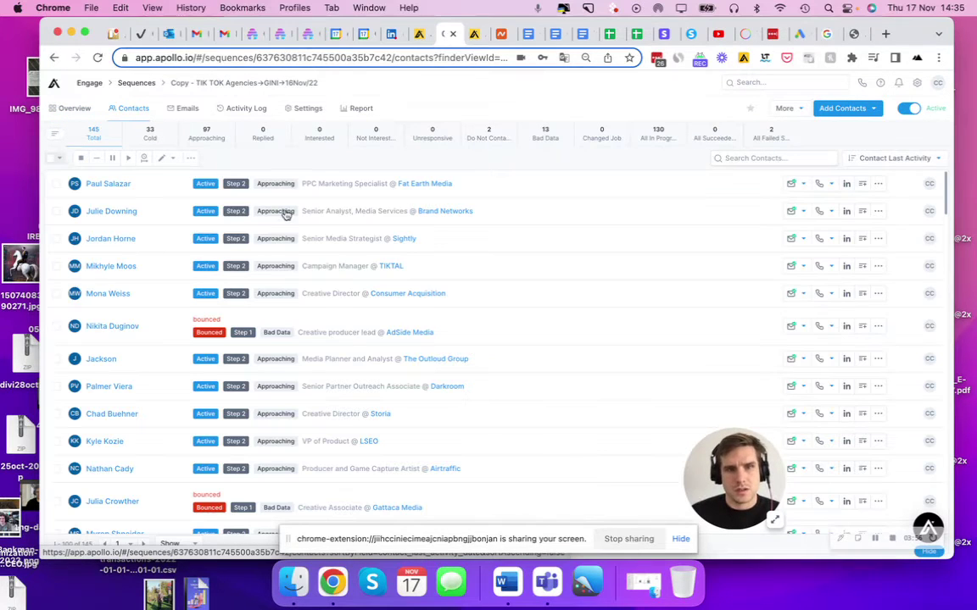
Open an enrolled contact's profile and scroll through their details
{"action": "left_click", "coordinate": [464, 281]}
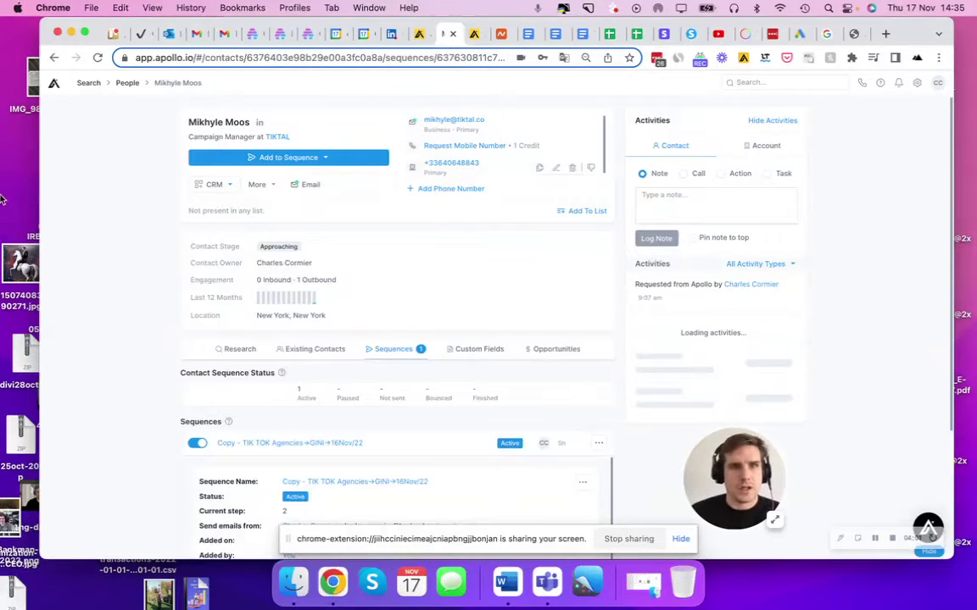
{"action": "left_click_drag", "start_coordinate": [202, 122], "coordinate": [333, 131]}
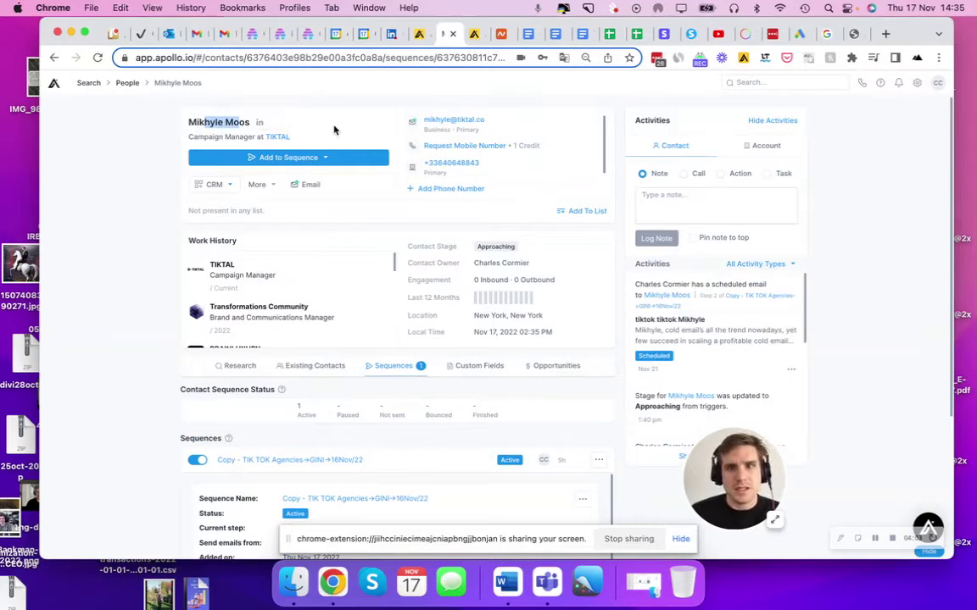
{"action": "left_click", "coordinate": [854, 259]}
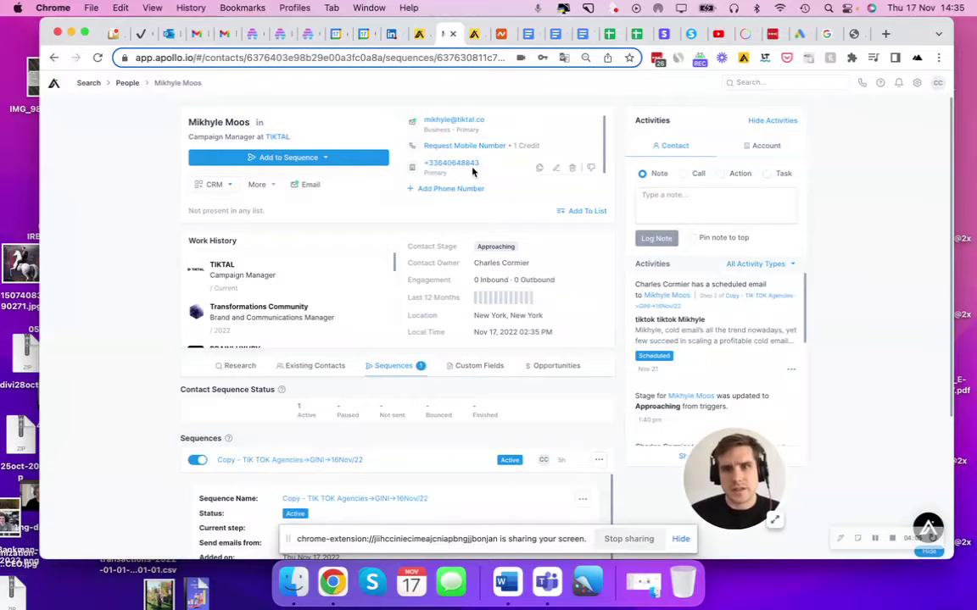
{"action": "scroll", "coordinate": [562, 269], "scroll_direction": "down", "scroll_amount": 1}
{"action": "scroll", "coordinate": [562, 269], "scroll_direction": "down", "scroll_amount": 3}
{"action": "scroll", "coordinate": [562, 264], "scroll_direction": "up", "scroll_amount": 3}
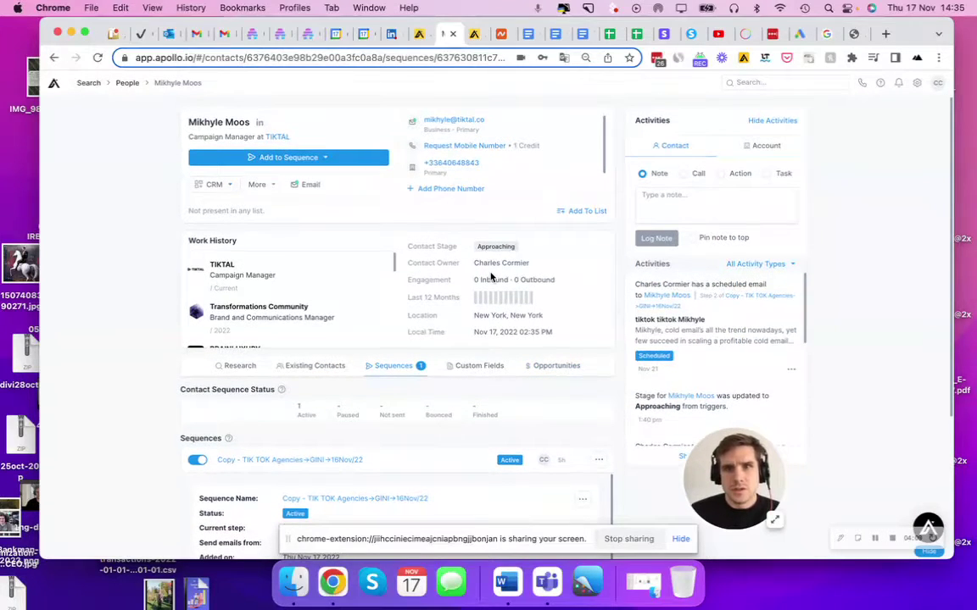
Choose CLOSER FOLLOW-UPS - CHARLES in the add-to-sequence dialog, dismiss it unenrolled, then switch to Google Calendar
{"action": "left_click", "coordinate": [306, 157]}
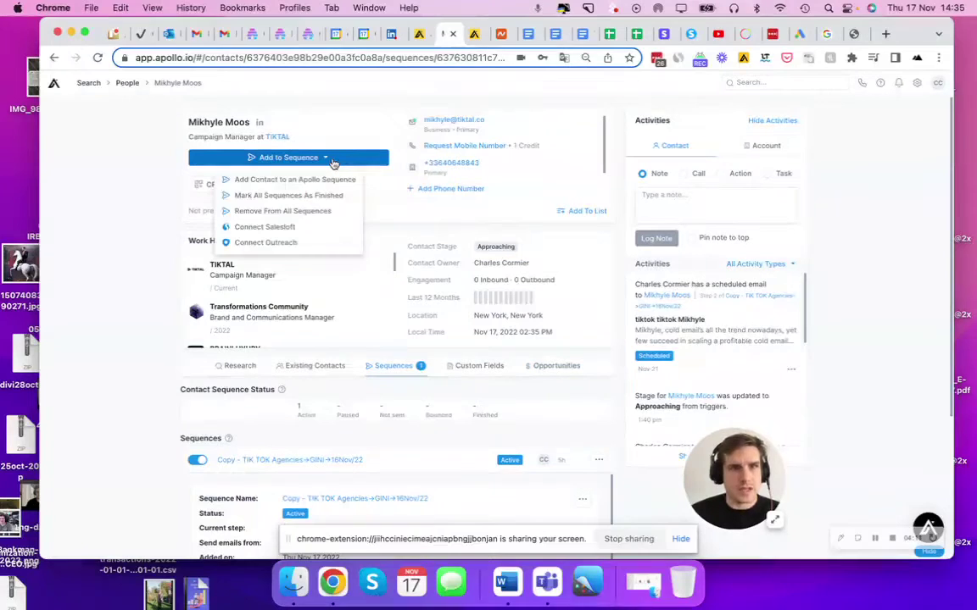
{"action": "left_click", "coordinate": [319, 185]}
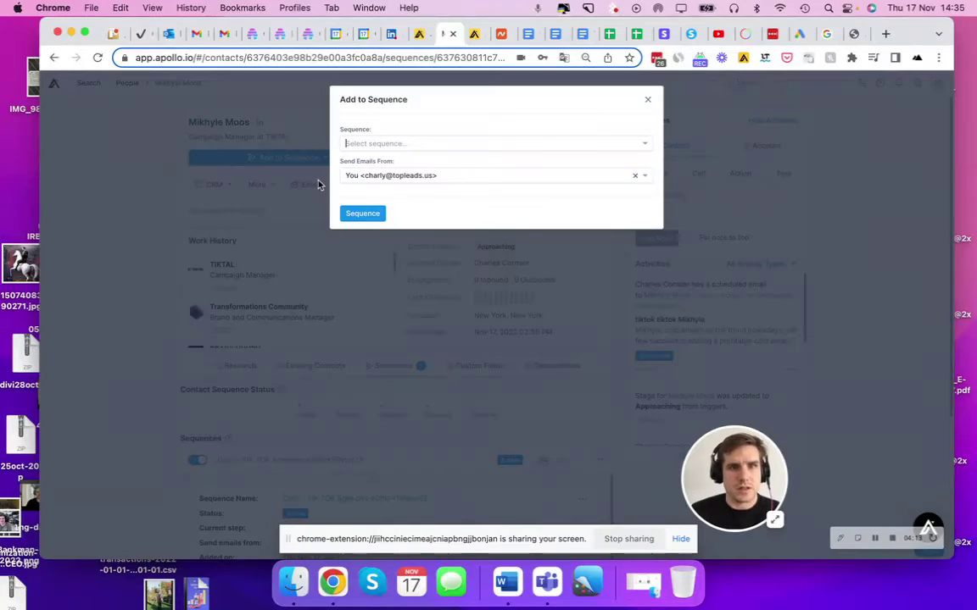
{"action": "left_click", "coordinate": [435, 143]}
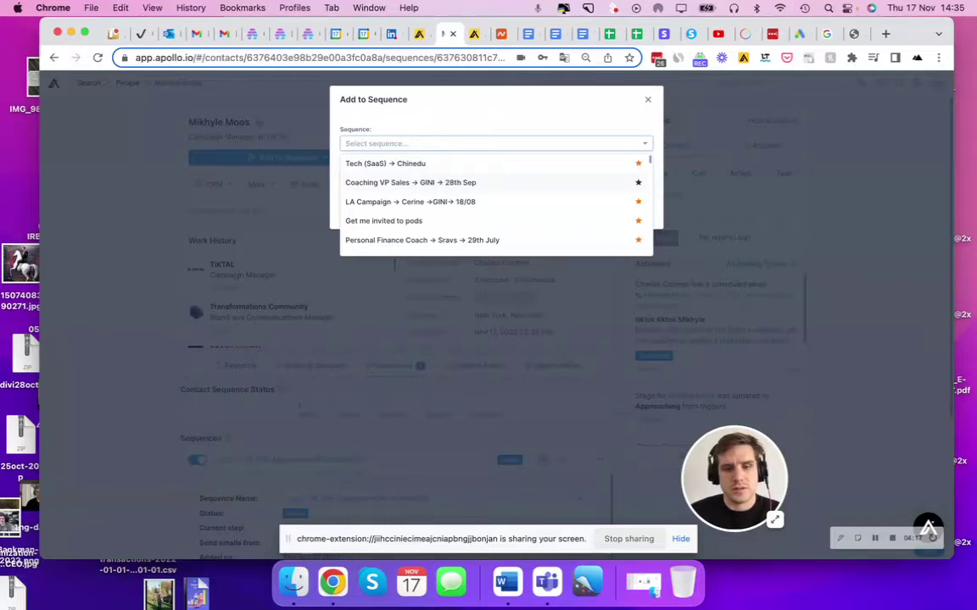
{"action": "type", "text": "closer"}
{"action": "left_click", "coordinate": [435, 164]}
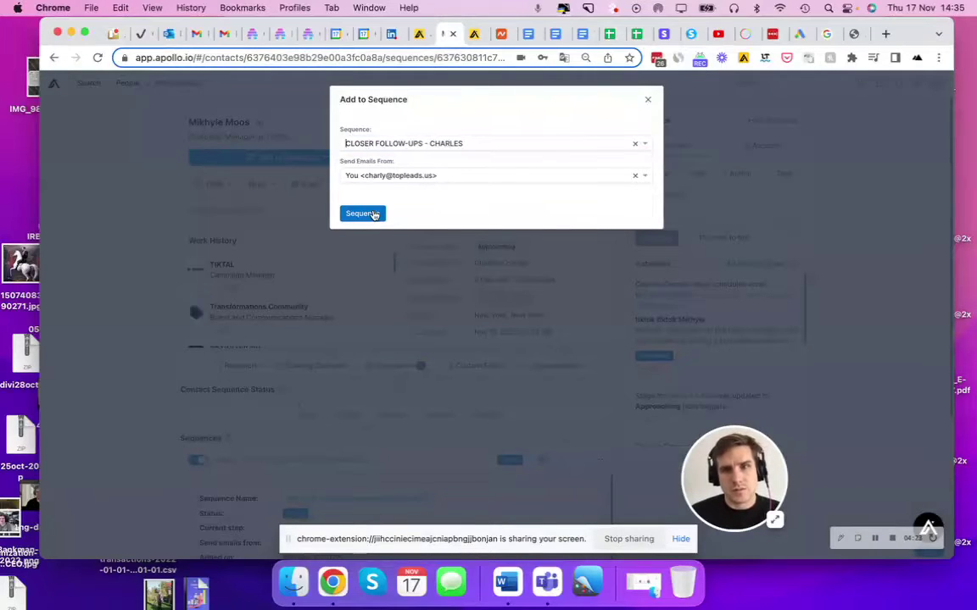
{"action": "left_click", "coordinate": [648, 101]}
{"action": "left_click", "coordinate": [368, 36]}
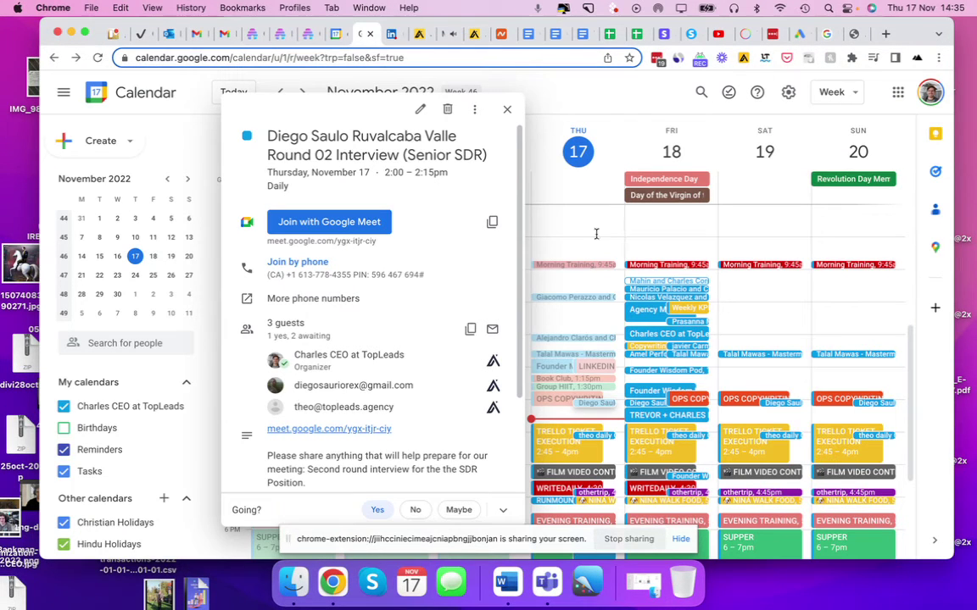
Open the Friday 10:15 cold email meeting's LinkedIn Profile URL in a new tab
{"action": "left_click", "coordinate": [660, 284]}
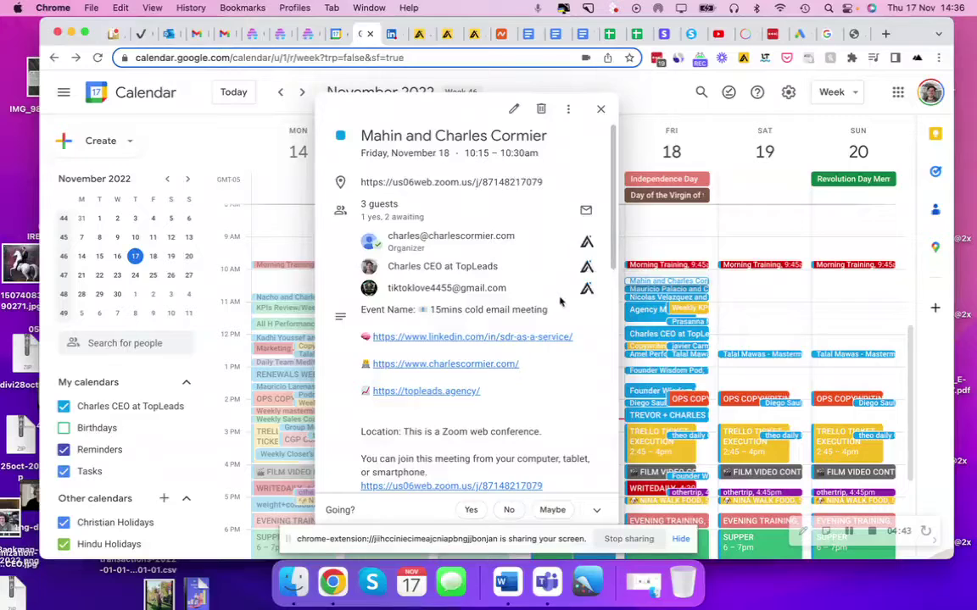
{"action": "scroll", "coordinate": [576, 271], "scroll_direction": "down", "scroll_amount": 2}
{"action": "scroll", "coordinate": [594, 203], "scroll_direction": "down", "scroll_amount": 8}
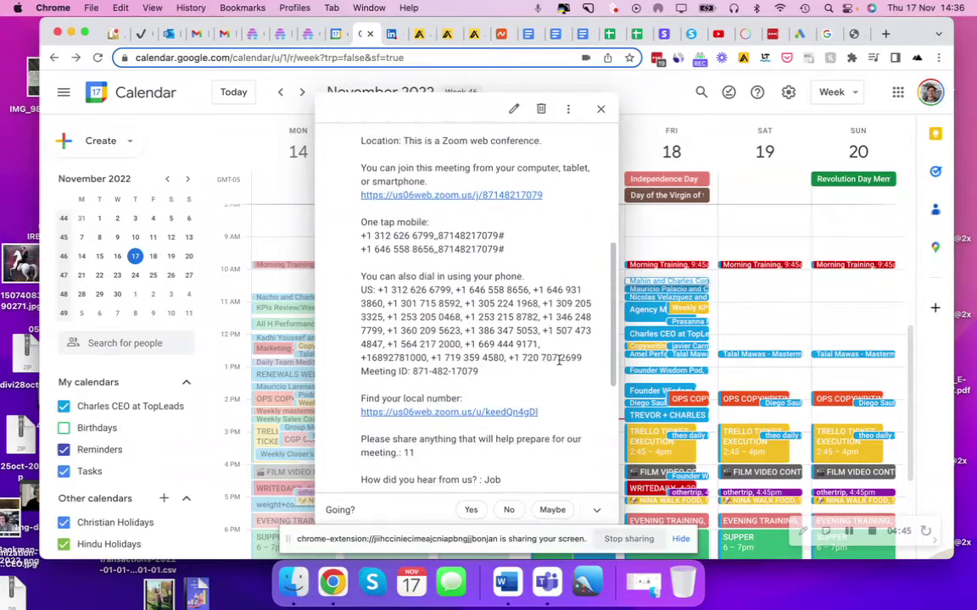
{"action": "scroll", "coordinate": [475, 271], "scroll_direction": "up", "scroll_amount": 10}
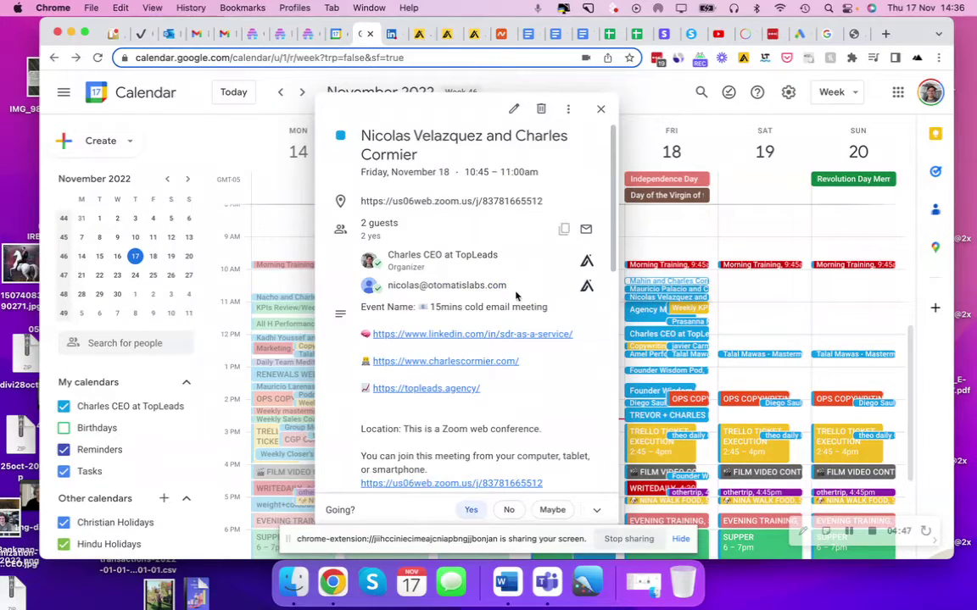
{"action": "scroll", "coordinate": [462, 261], "scroll_direction": "down", "scroll_amount": 3}
{"action": "scroll", "coordinate": [515, 295], "scroll_direction": "down", "scroll_amount": 4}
{"action": "scroll", "coordinate": [515, 295], "scroll_direction": "up", "scroll_amount": 6}
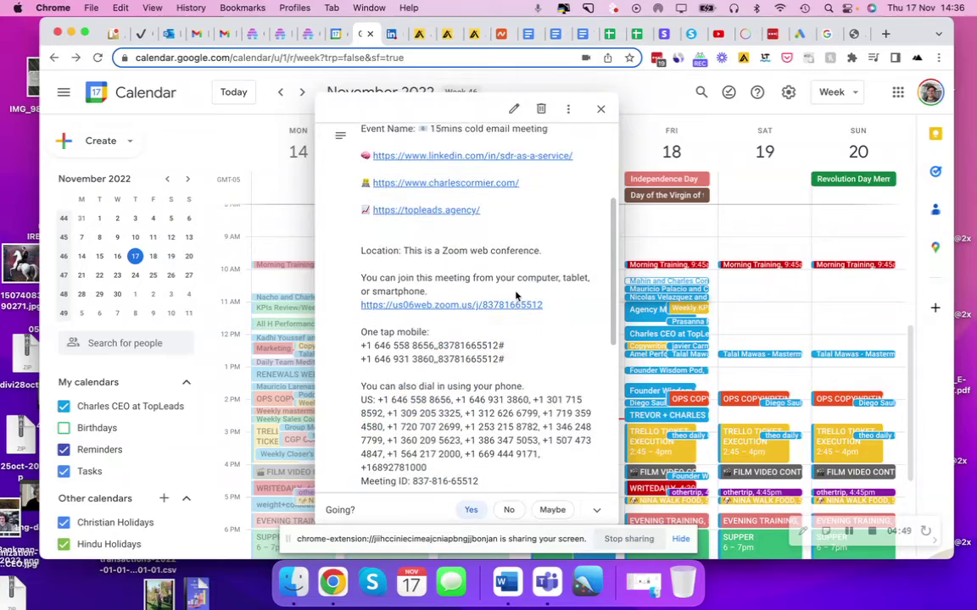
{"action": "scroll", "coordinate": [515, 295], "scroll_direction": "down", "scroll_amount": 10}
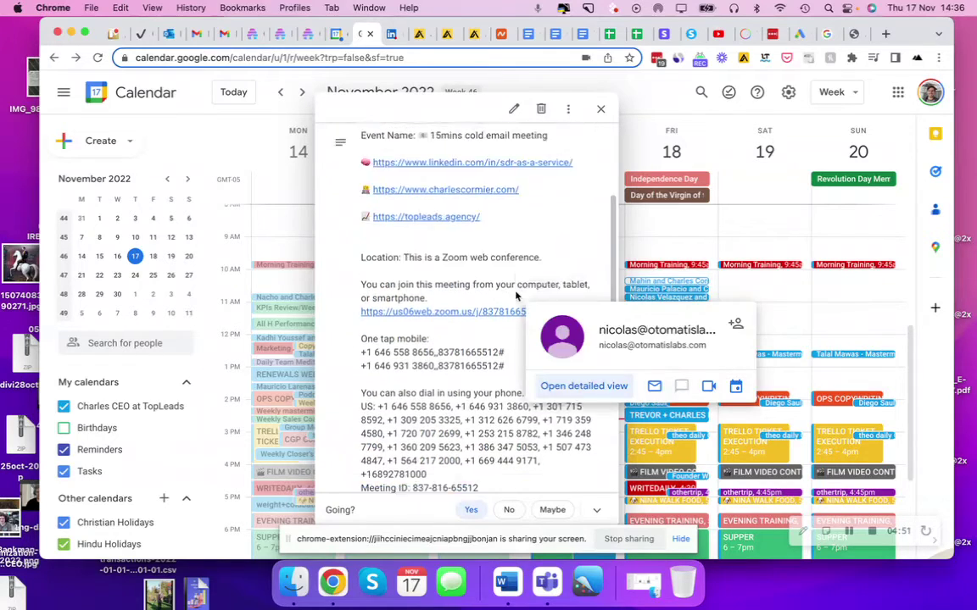
{"action": "right_click", "coordinate": [519, 257]}
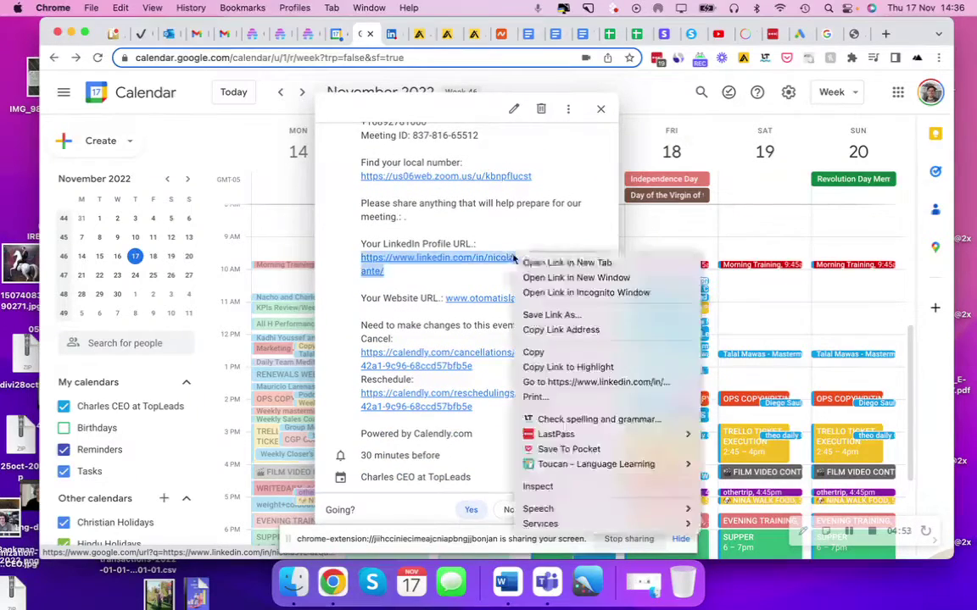
{"action": "left_click", "coordinate": [533, 262]}
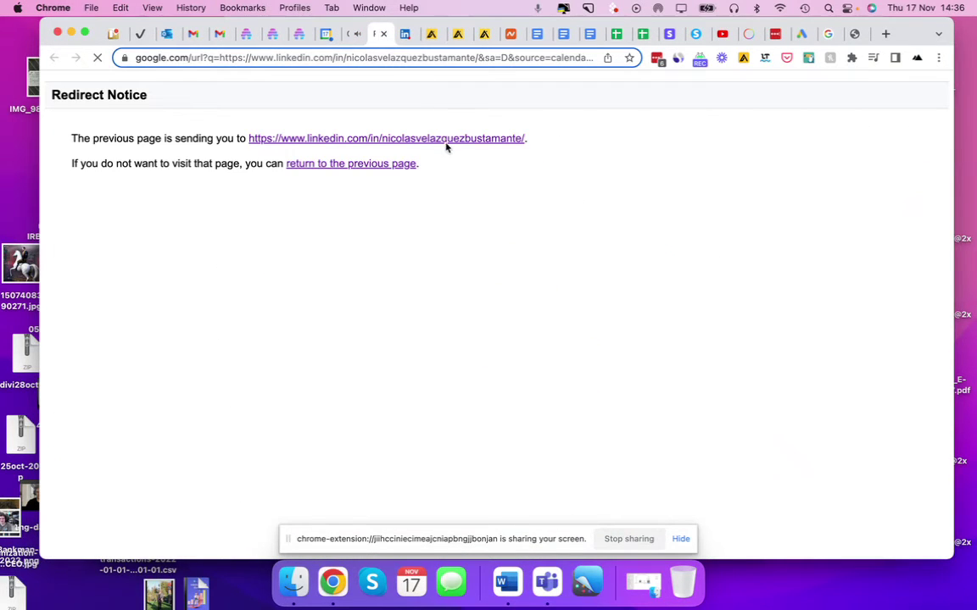
Follow the redirect to the prospect's LinkedIn profile and bring up their Apollo contact card
{"action": "left_click", "coordinate": [446, 145]}
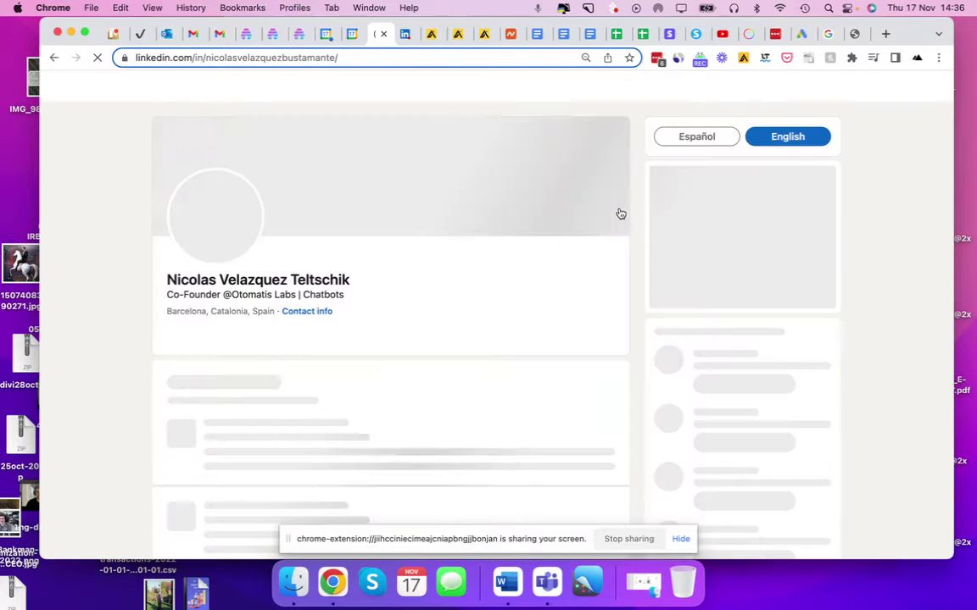
{"action": "scroll", "coordinate": [630, 242], "scroll_direction": "down", "scroll_amount": 3}
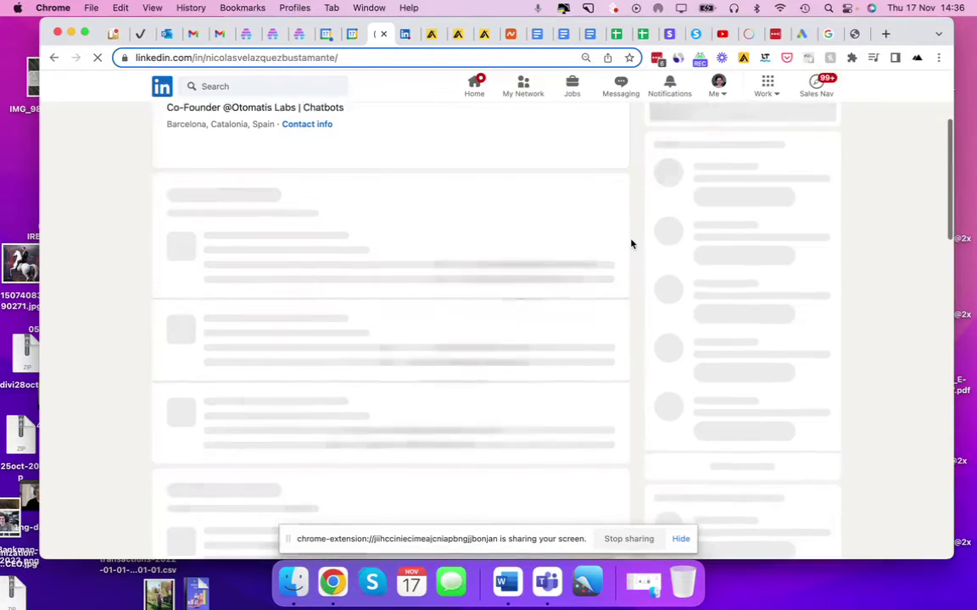
{"action": "scroll", "coordinate": [631, 244], "scroll_direction": "up", "scroll_amount": 2}
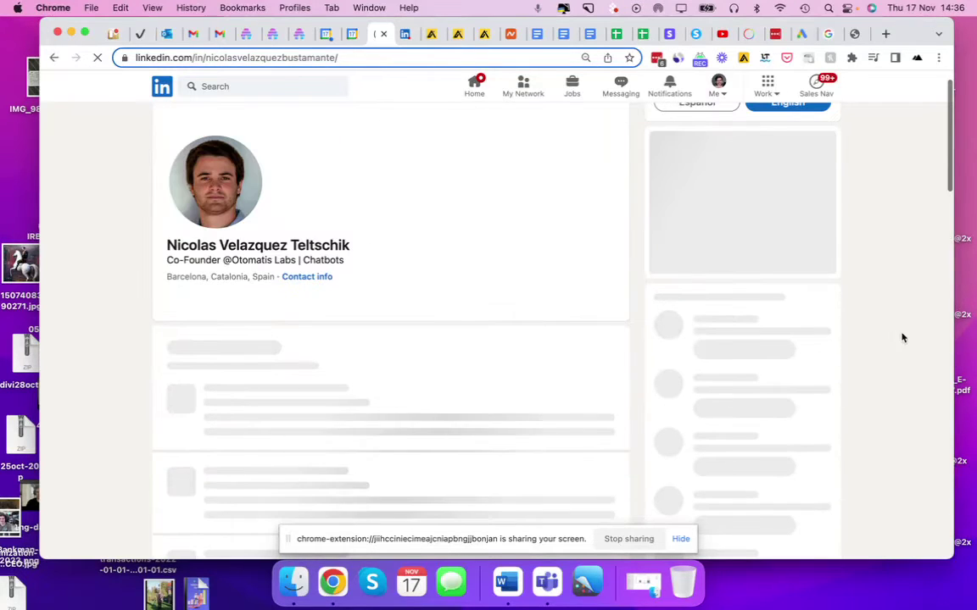
{"action": "scroll", "coordinate": [914, 338], "scroll_direction": "down", "scroll_amount": 2}
{"action": "scroll", "coordinate": [915, 336], "scroll_direction": "down", "scroll_amount": 1}
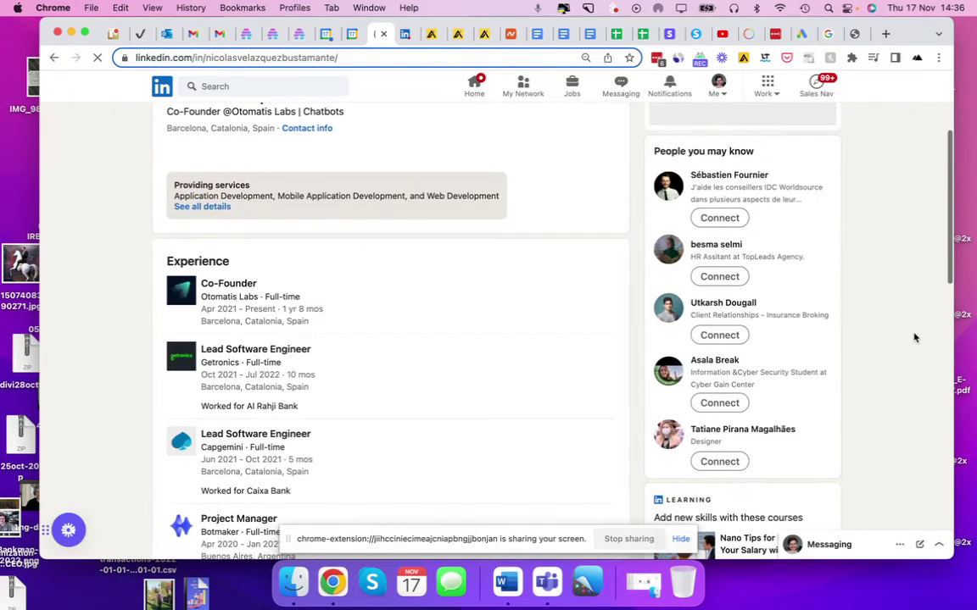
{"action": "mouse_move", "coordinate": [926, 375]}
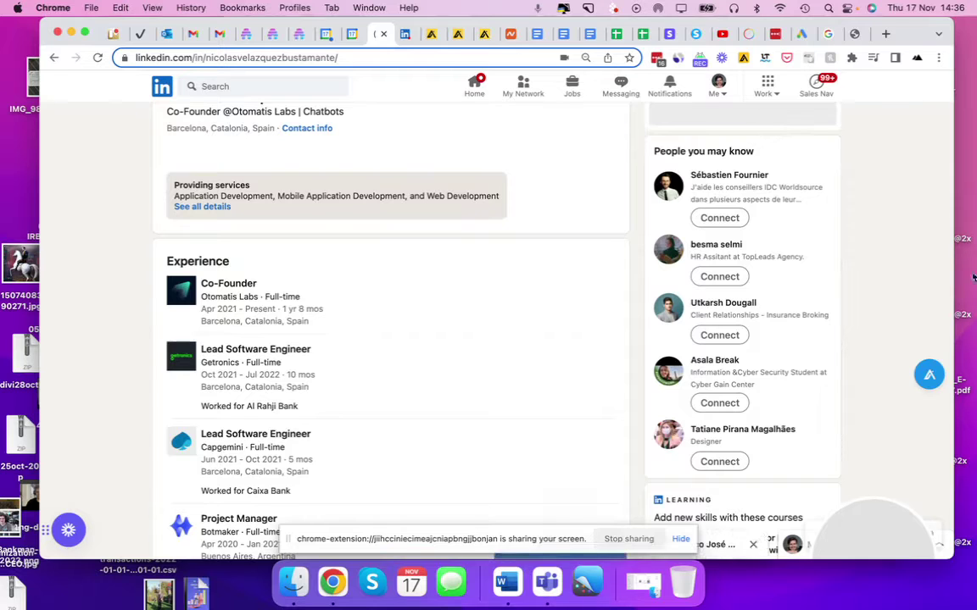
{"action": "left_click", "coordinate": [929, 377]}
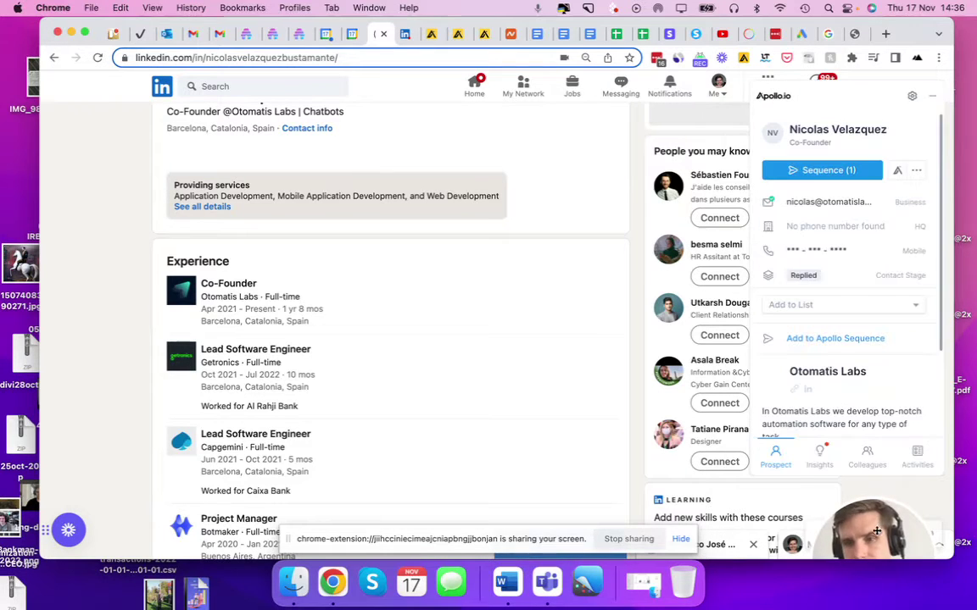
Begin adding the LinkedIn prospect to a sequence, try searching 'closer' and 'charles clo', then cancel
{"action": "left_click_drag", "start_coordinate": [900, 515], "coordinate": [613, 419]}
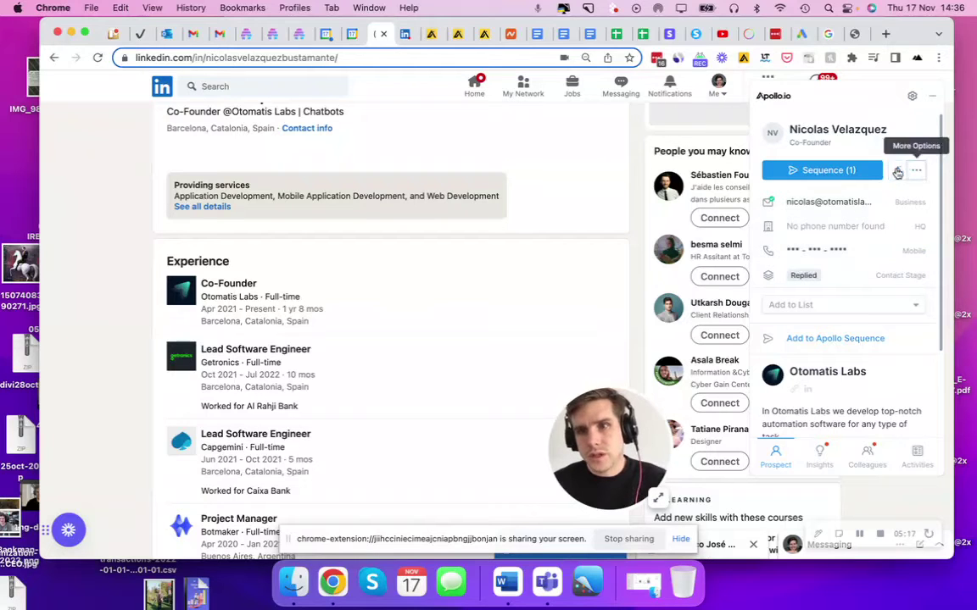
{"action": "left_click", "coordinate": [856, 172]}
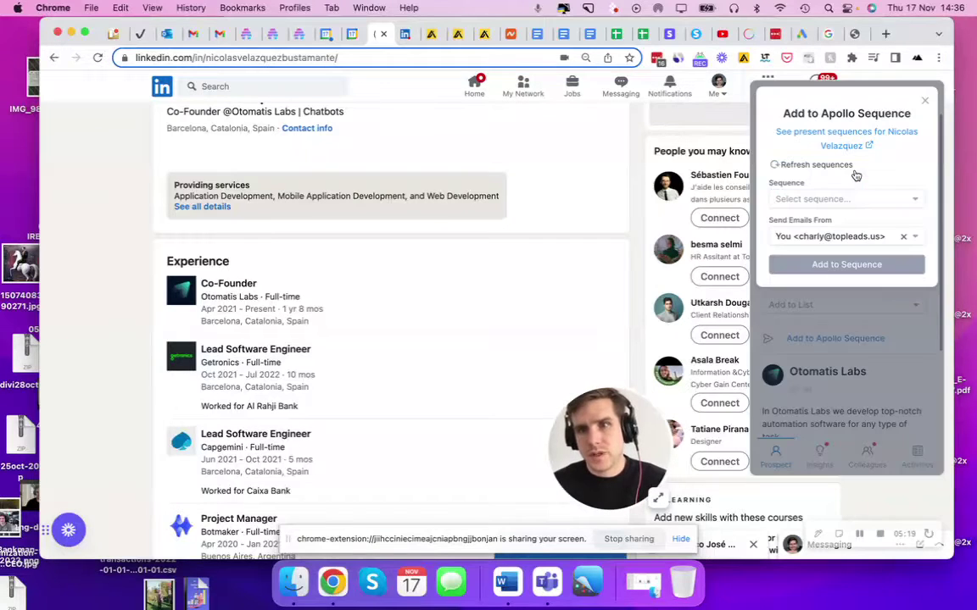
{"action": "left_click", "coordinate": [849, 198]}
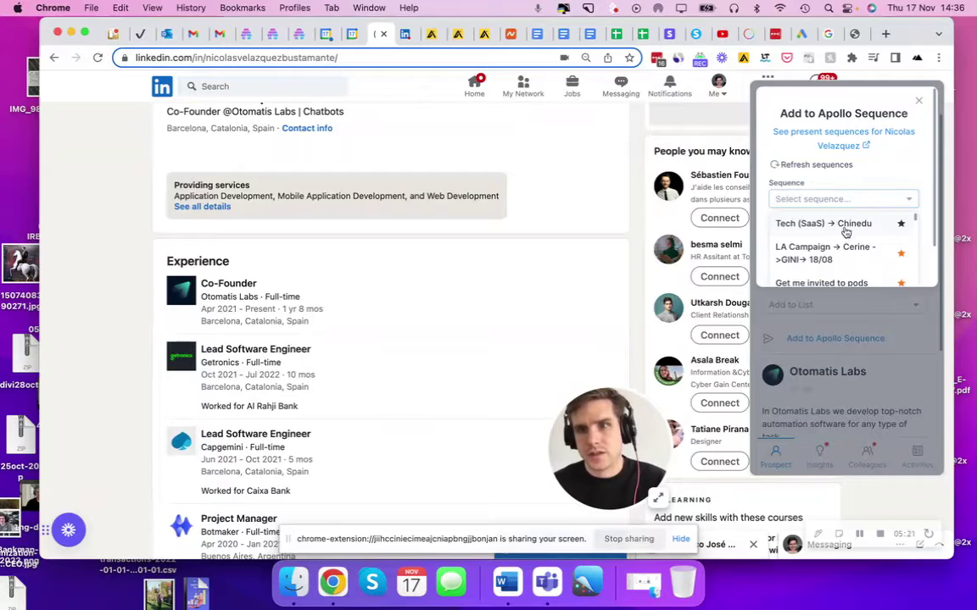
{"action": "type", "text": "closer"}
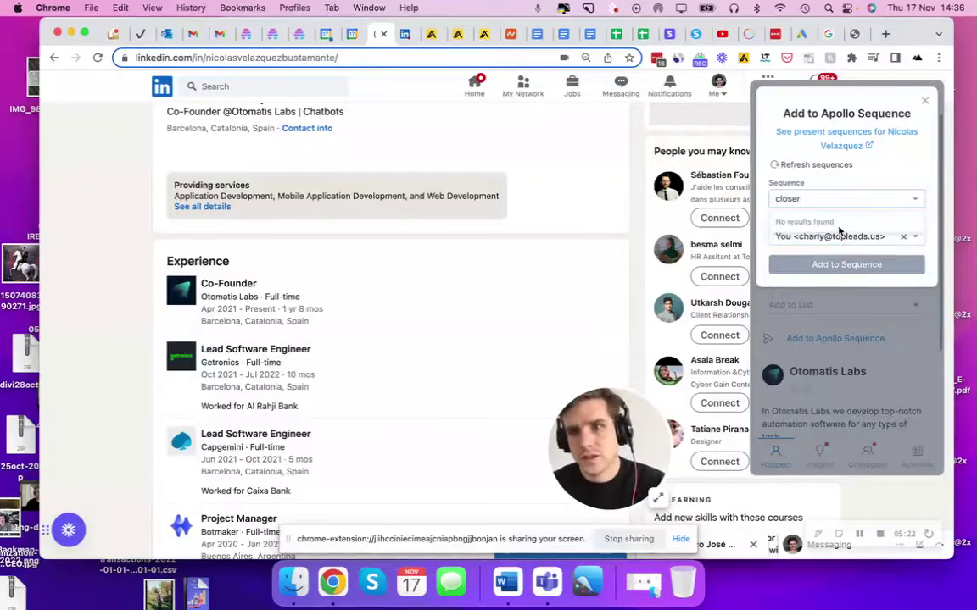
{"action": "key", "text": "BackSpace"}
{"action": "key", "text": "BackSpace"}
{"action": "key", "text": "BackSpace"}
{"action": "key", "text": "BackSpace"}
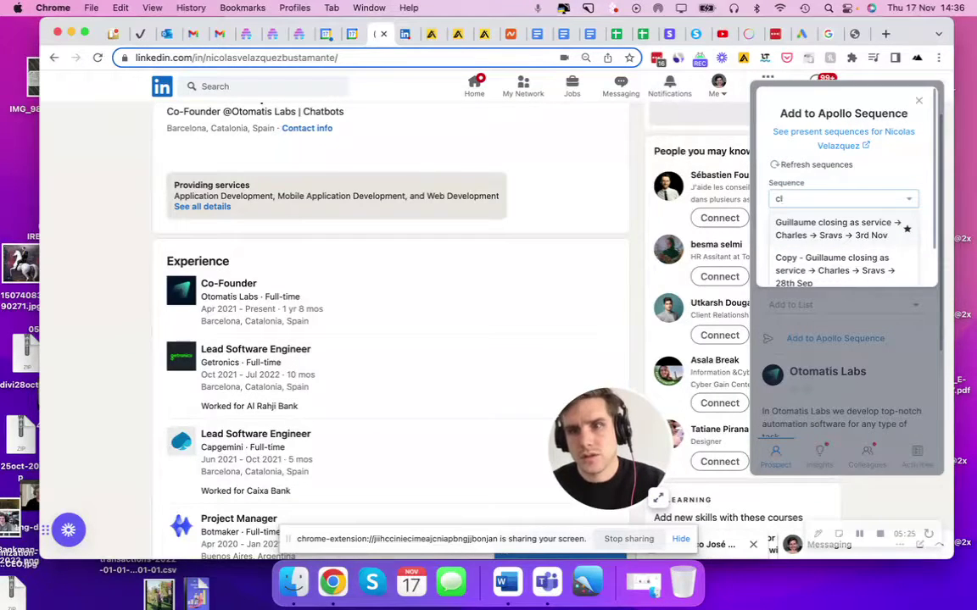
{"action": "key", "text": "BackSpace"}
{"action": "type", "text": "harles clo"}
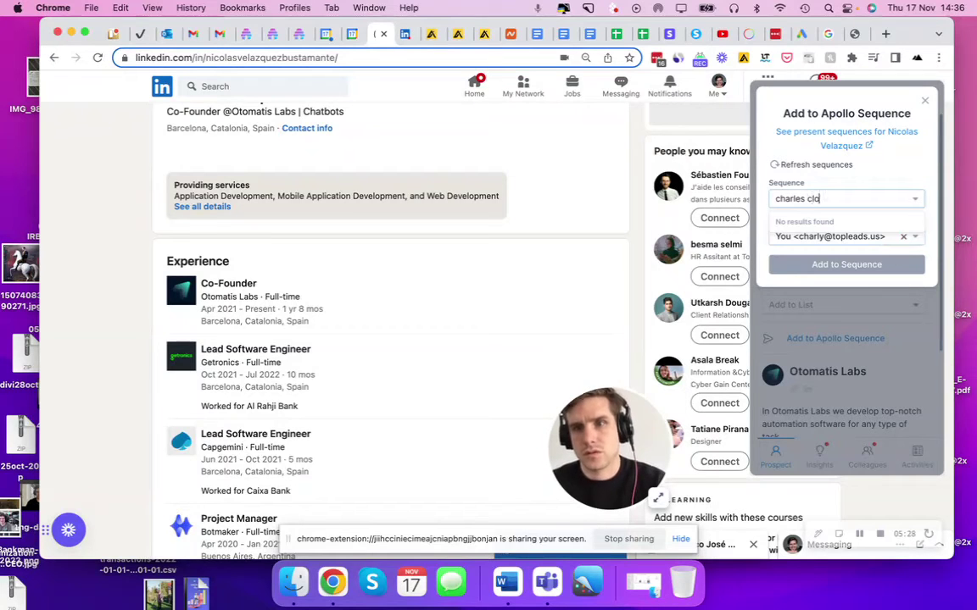
{"action": "key", "text": "super+a"}
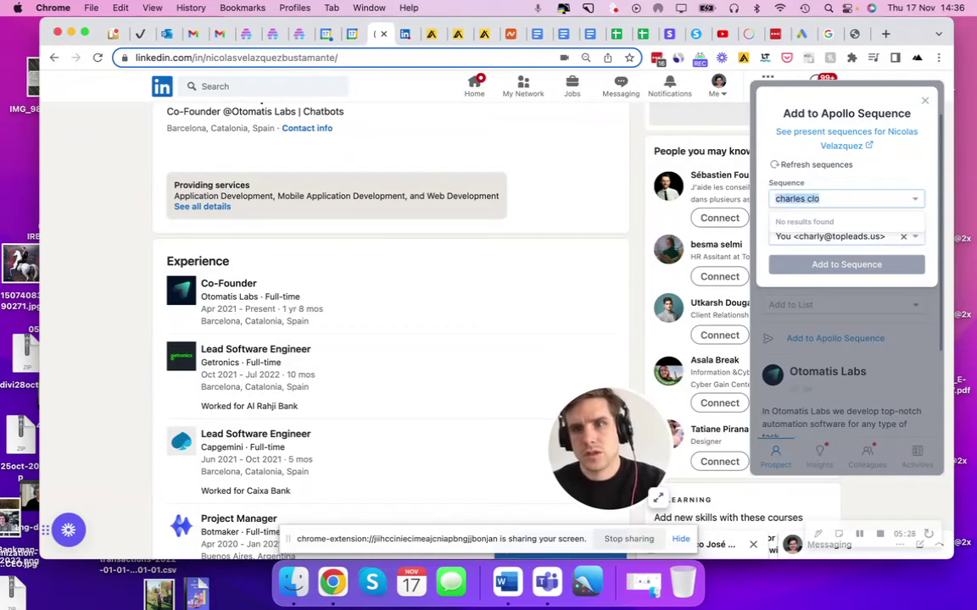
{"action": "key", "text": "BackSpace"}
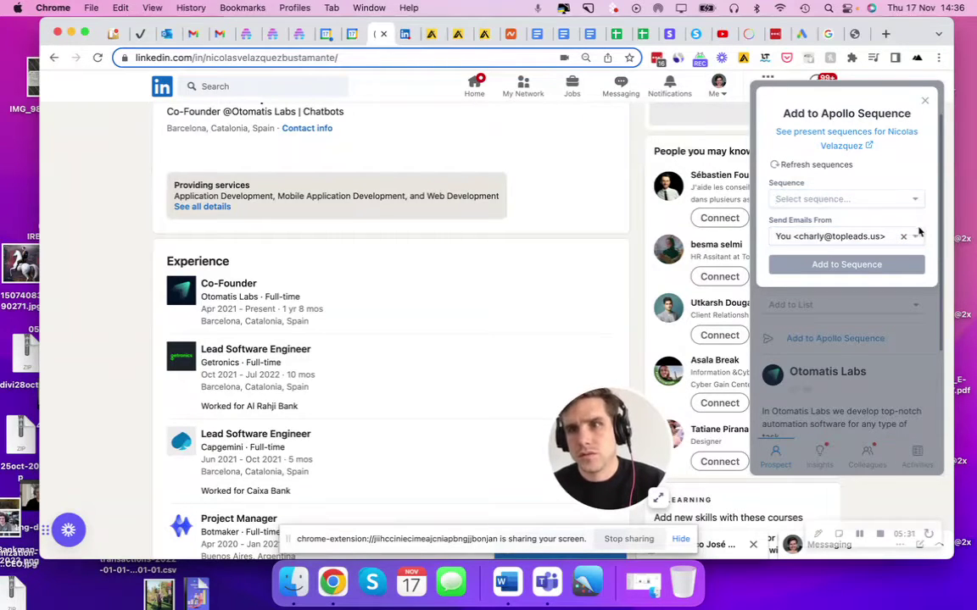
{"action": "left_click", "coordinate": [925, 101]}
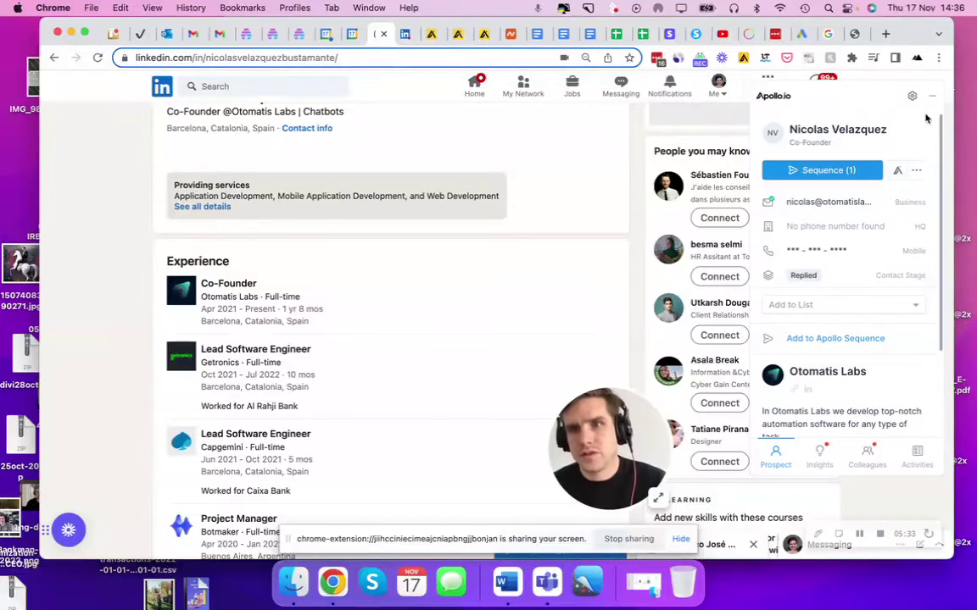
Reopen Add to Apollo Sequence, search 'clos' and choose the first closer sequence
{"action": "scroll", "coordinate": [787, 388], "scroll_direction": "down", "scroll_amount": 3}
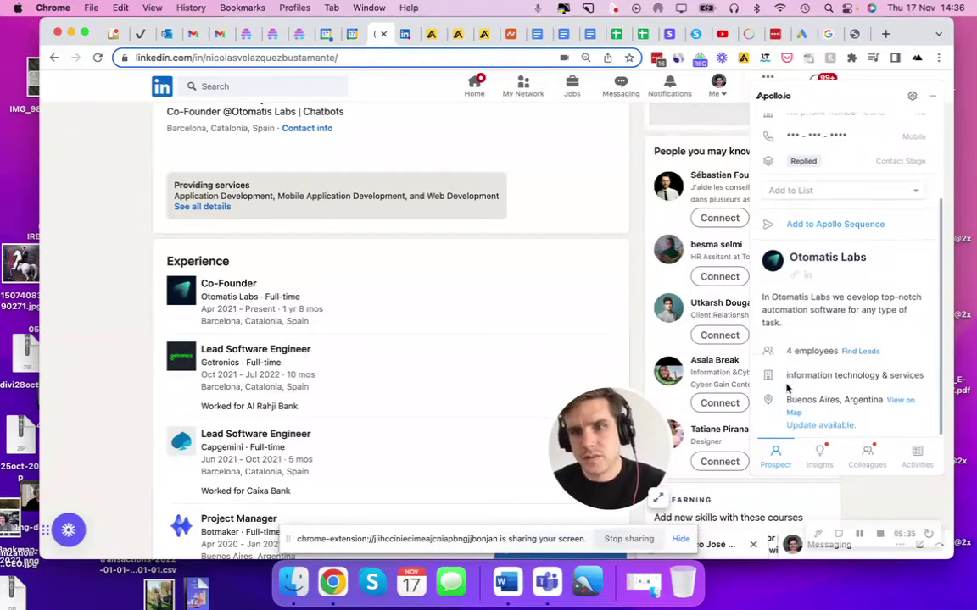
{"action": "scroll", "coordinate": [788, 386], "scroll_direction": "up", "scroll_amount": 3}
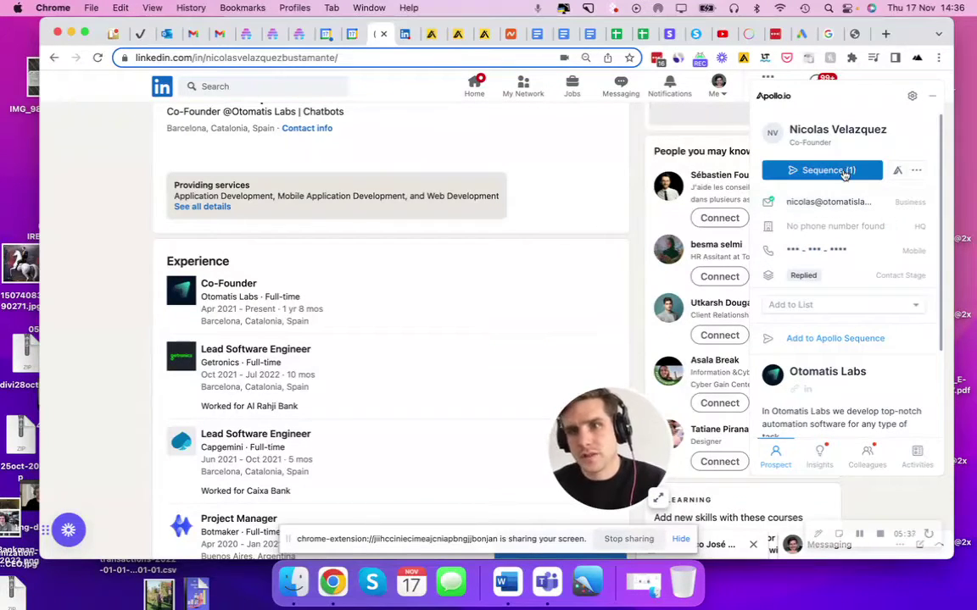
{"action": "scroll", "coordinate": [814, 237], "scroll_direction": "down", "scroll_amount": 3}
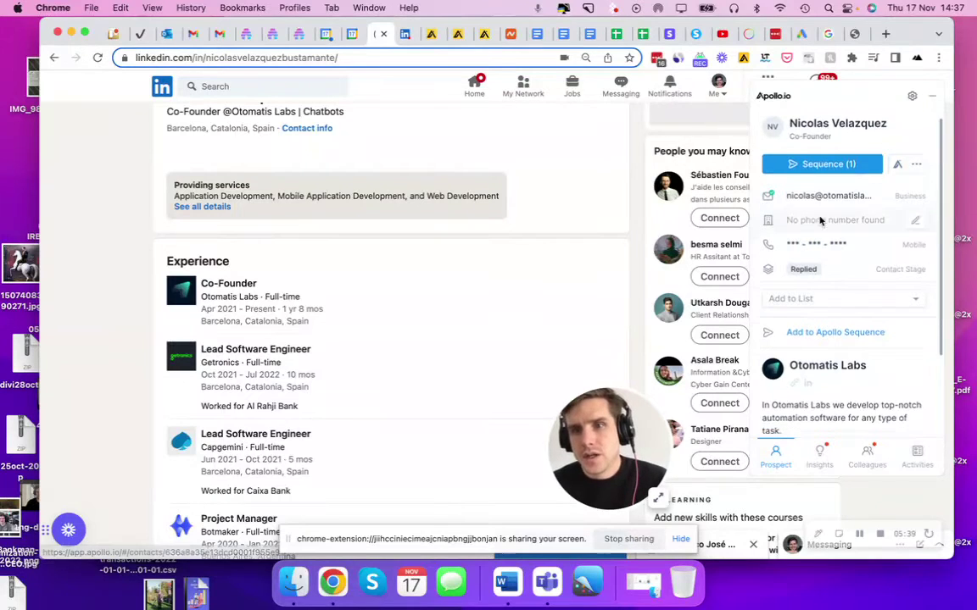
{"action": "scroll", "coordinate": [814, 233], "scroll_direction": "up", "scroll_amount": 3}
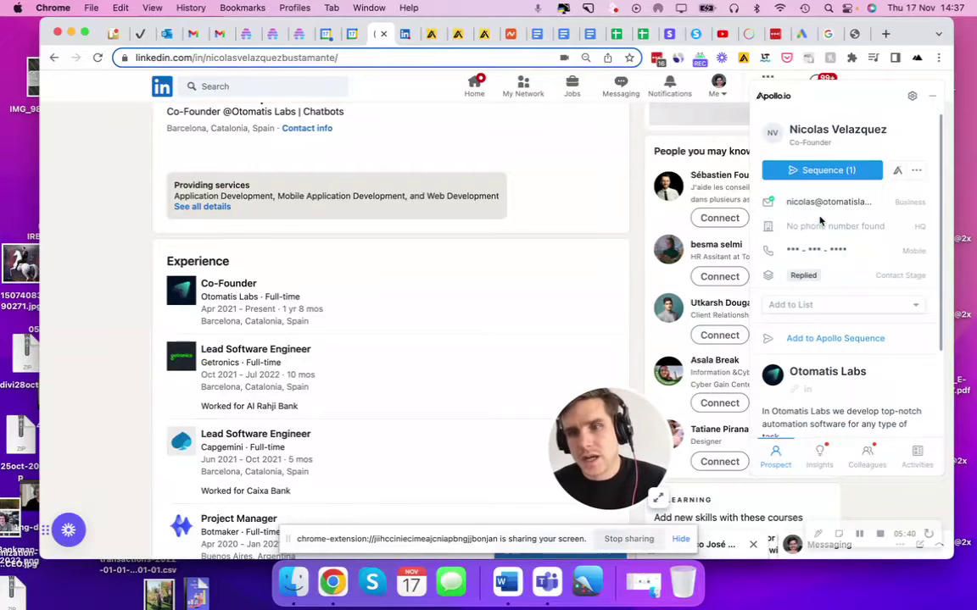
{"action": "left_click", "coordinate": [818, 171]}
{"action": "left_click", "coordinate": [838, 198]}
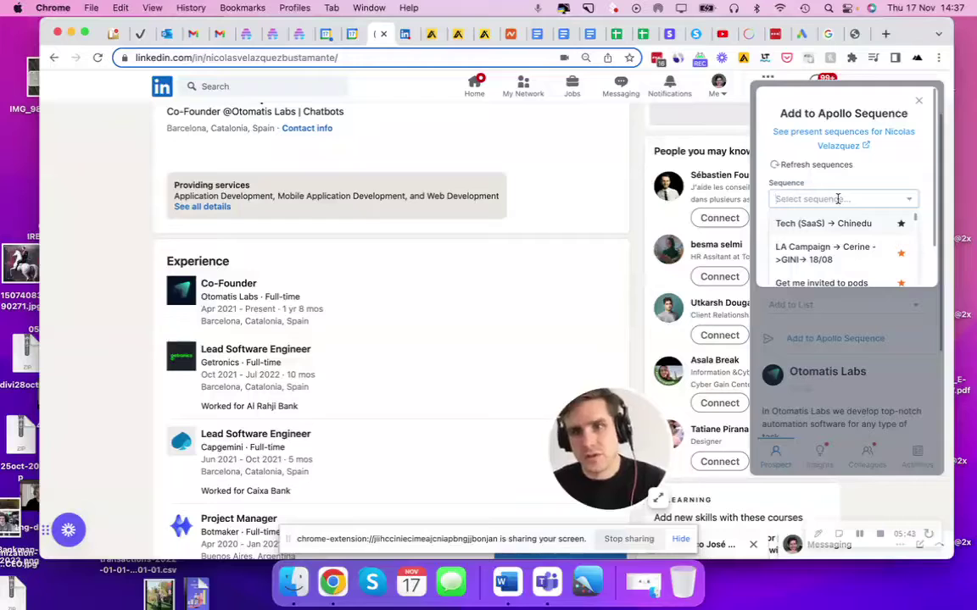
{"action": "type", "text": "clos"}
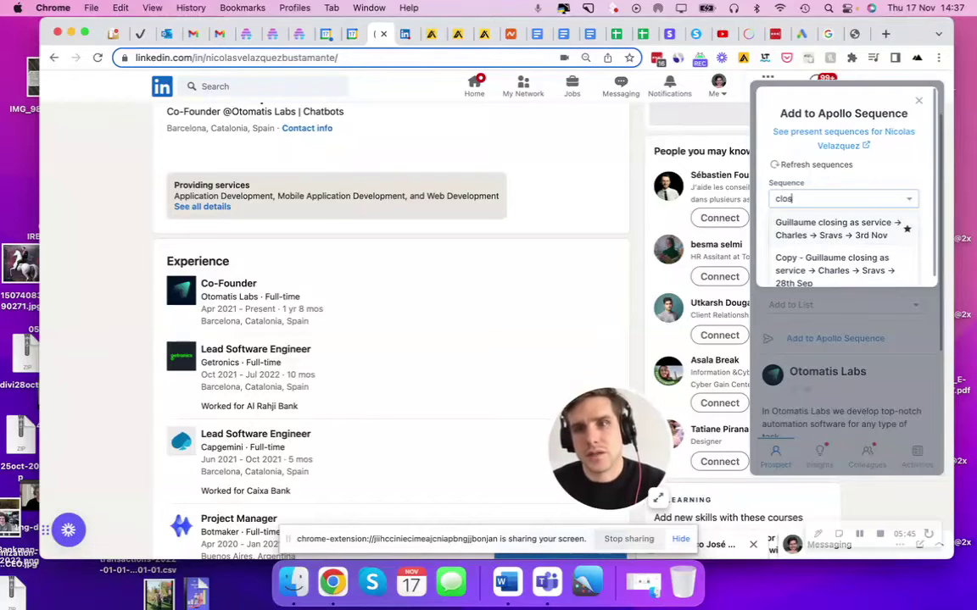
{"action": "left_click", "coordinate": [787, 234]}
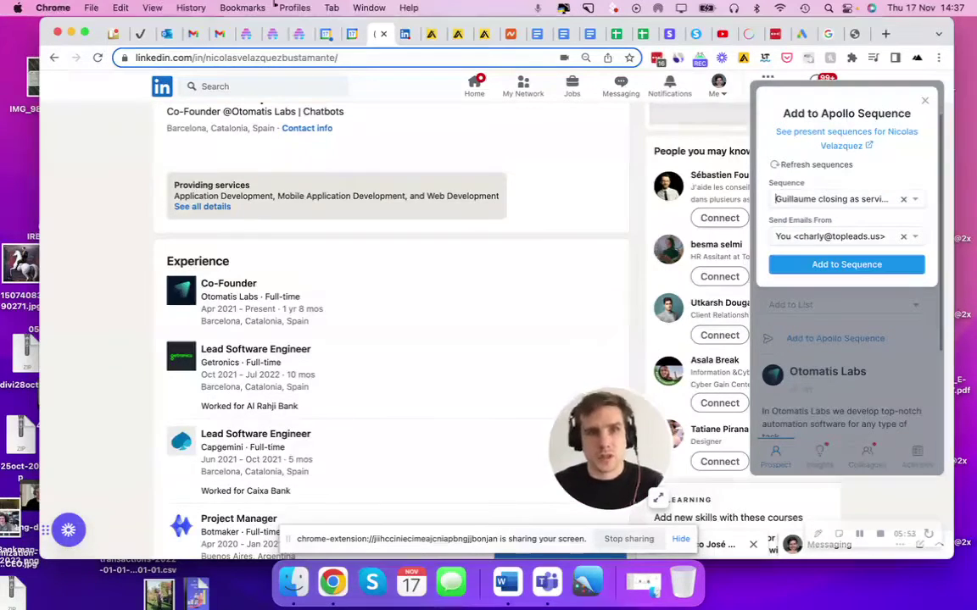
{"action": "left_click", "coordinate": [348, 36]}
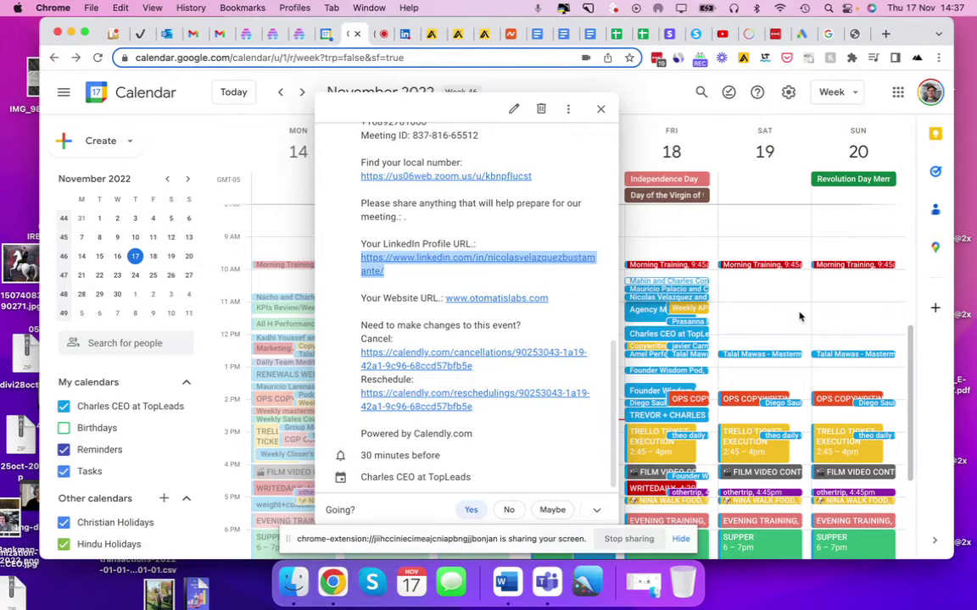
{"action": "left_click", "coordinate": [625, 140]}
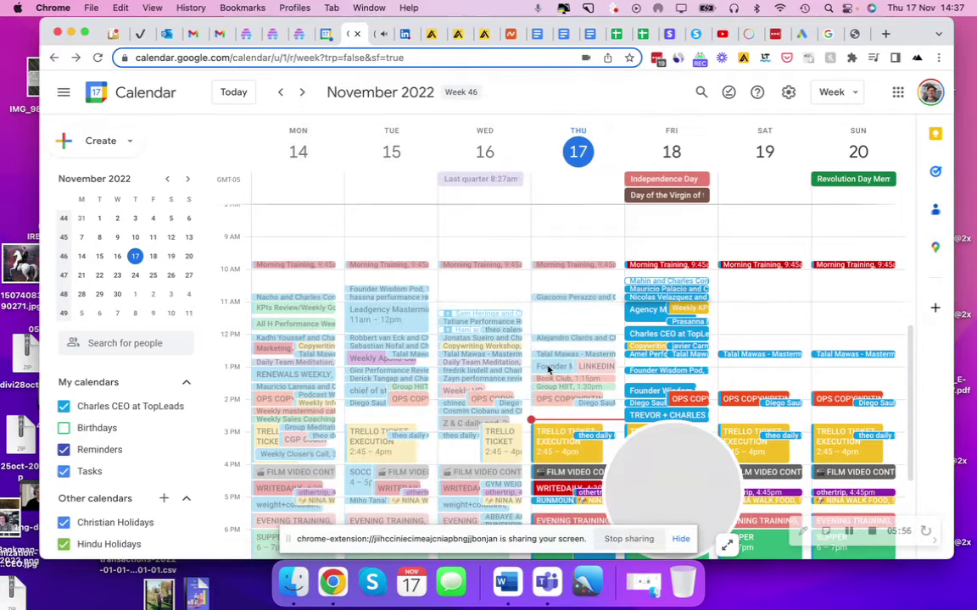
{"action": "scroll", "coordinate": [547, 369], "scroll_direction": "down", "scroll_amount": 2}
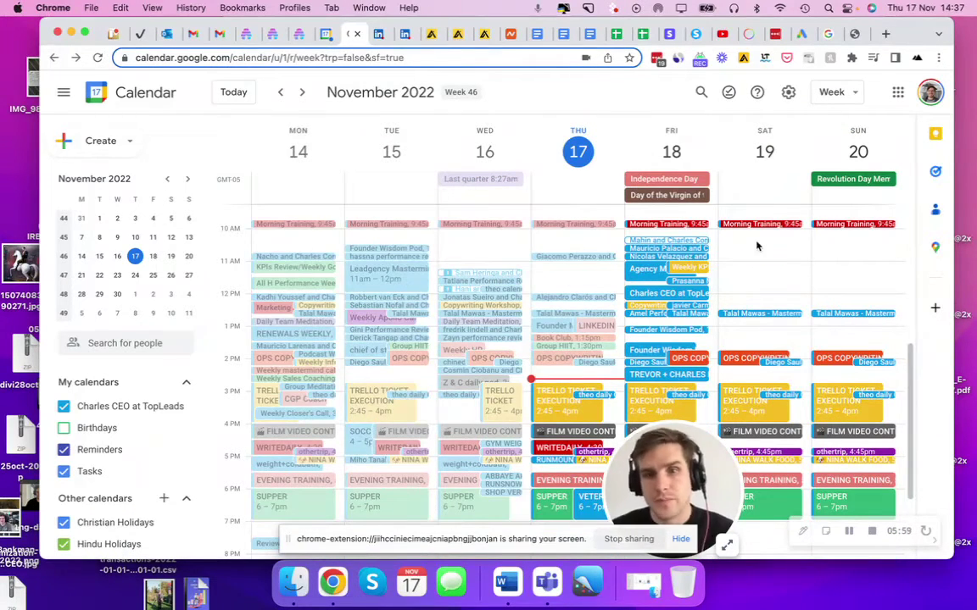
{"action": "left_click", "coordinate": [376, 35]}
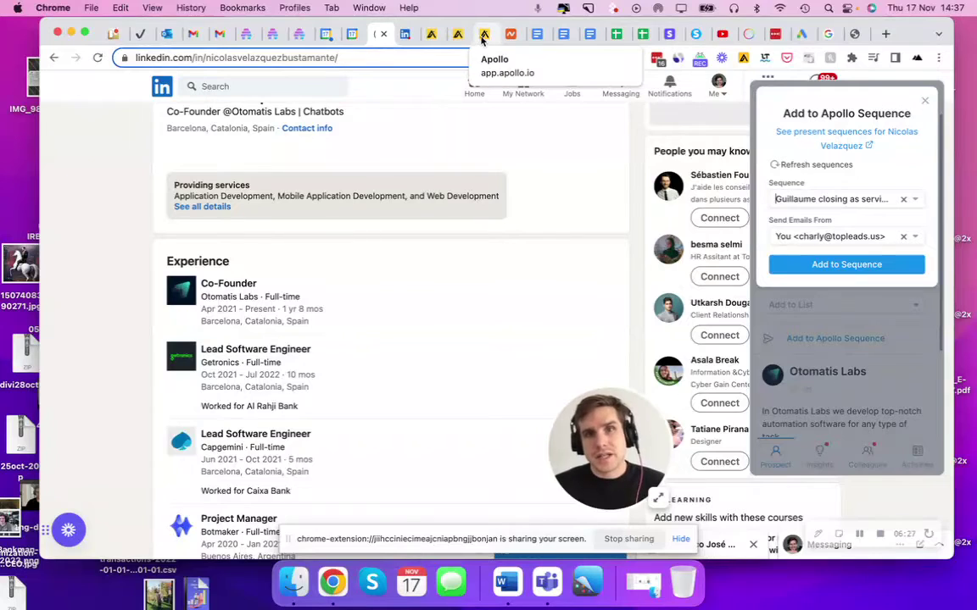
Dismiss the add-to-sequence overlay and return to the top of the Apollo side panel
{"action": "left_click", "coordinate": [927, 101]}
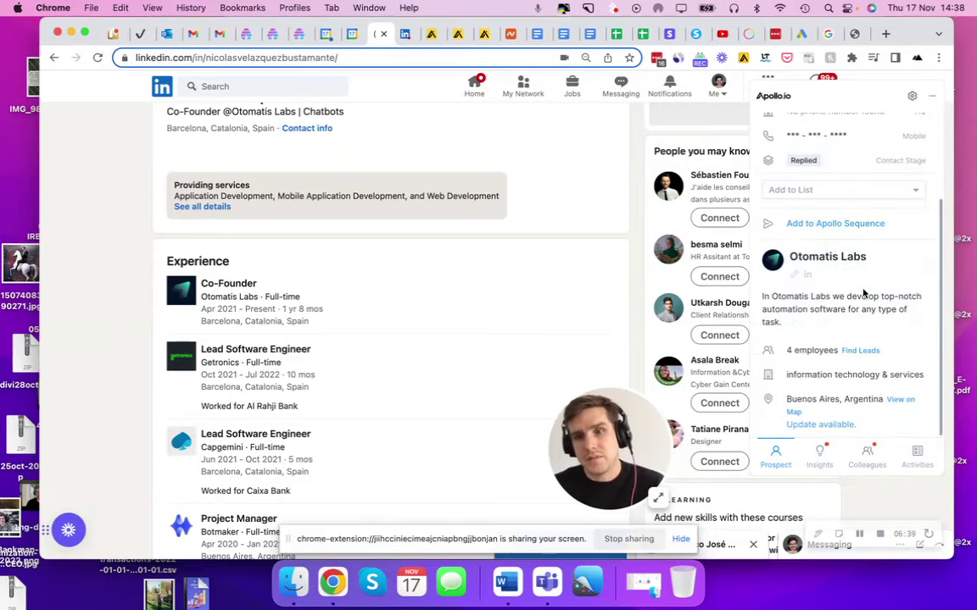
{"action": "scroll", "coordinate": [864, 293], "scroll_direction": "up", "scroll_amount": 3}
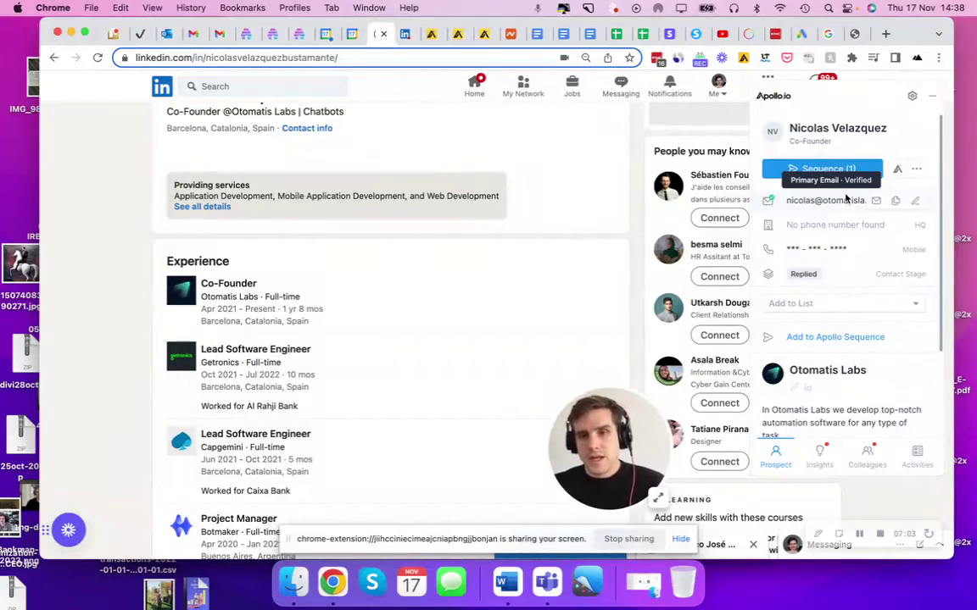
Switch among the Apollo tabs to find one that is signed in
{"action": "left_click", "coordinate": [435, 36]}
{"action": "left_click", "coordinate": [455, 35]}
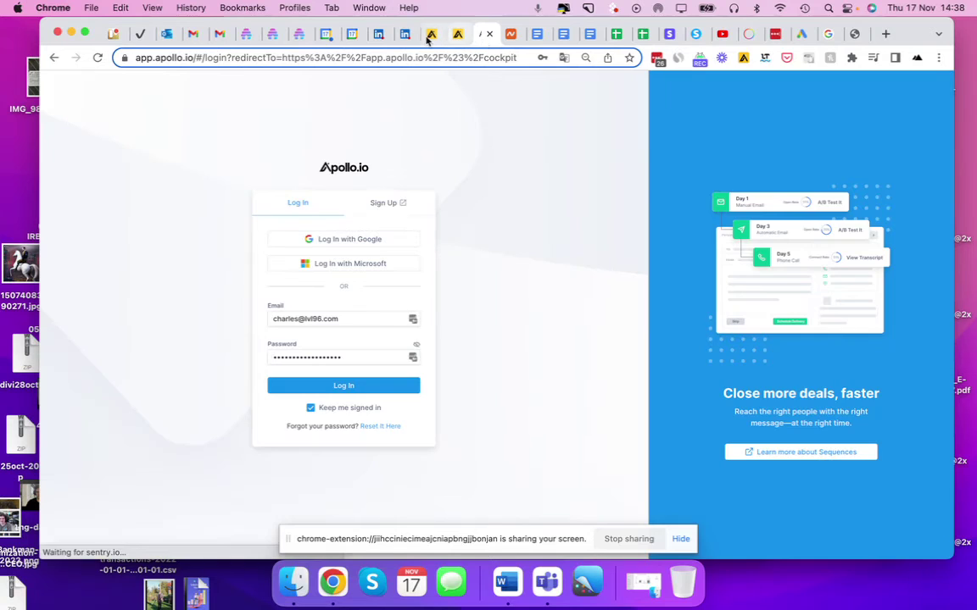
{"action": "left_click", "coordinate": [406, 35]}
{"action": "left_click", "coordinate": [431, 35]}
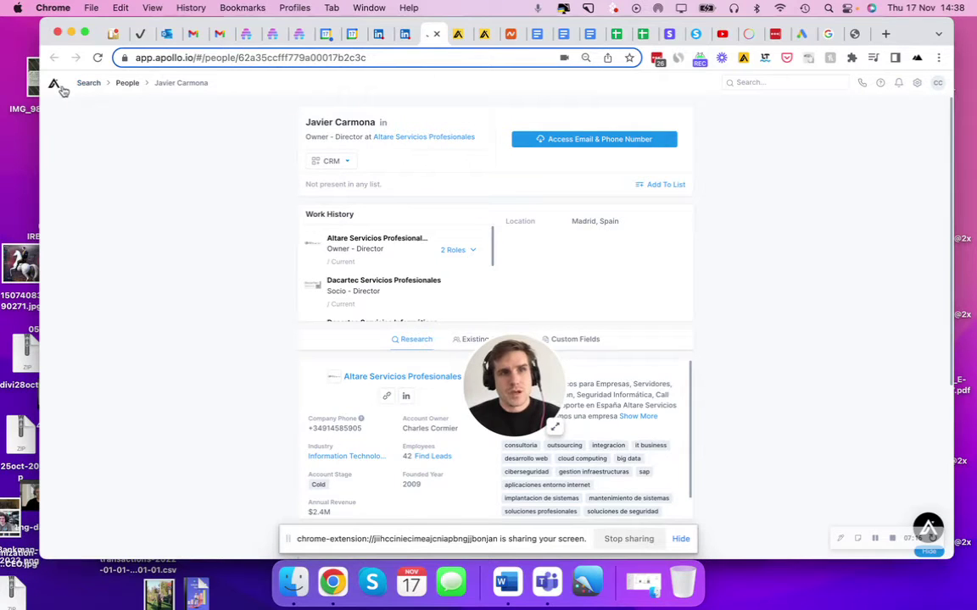
Go to Engage > Sequences, search 'closer' and open Closer Follow-ups
{"action": "left_click", "coordinate": [91, 85]}
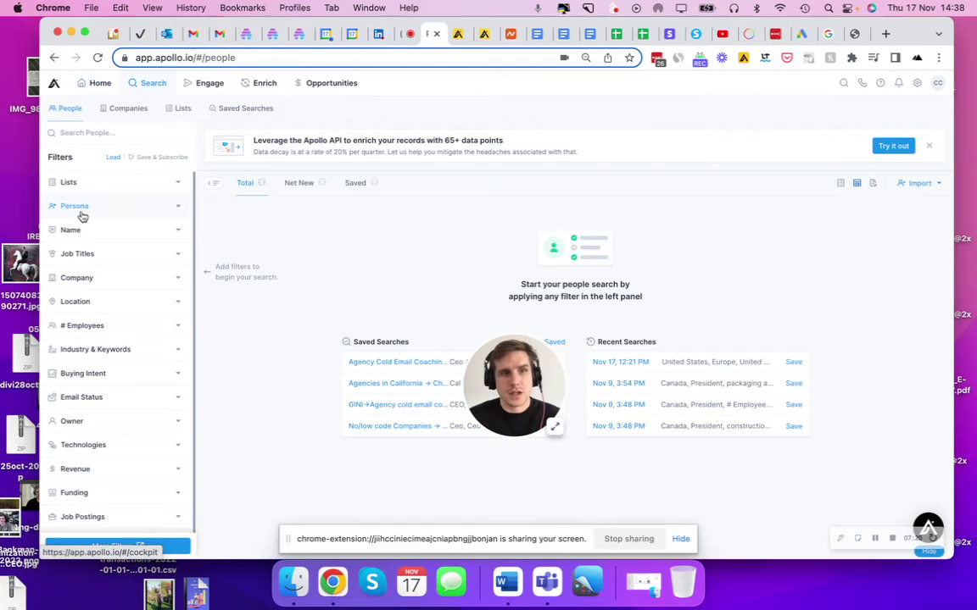
{"action": "left_click", "coordinate": [213, 88]}
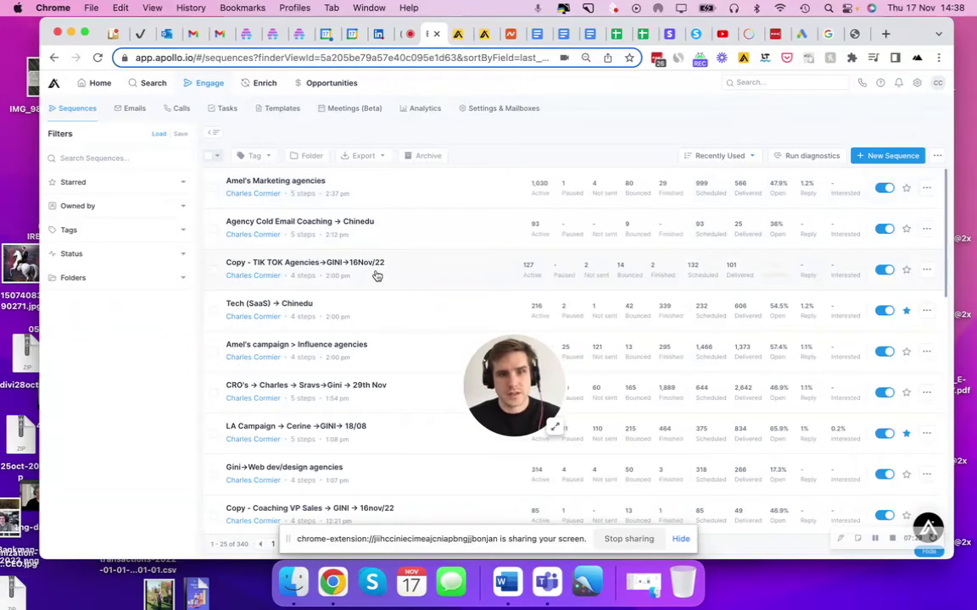
{"action": "key", "text": "super+f"}
{"action": "type", "text": "c,o"}
{"action": "type", "text": "loser"}
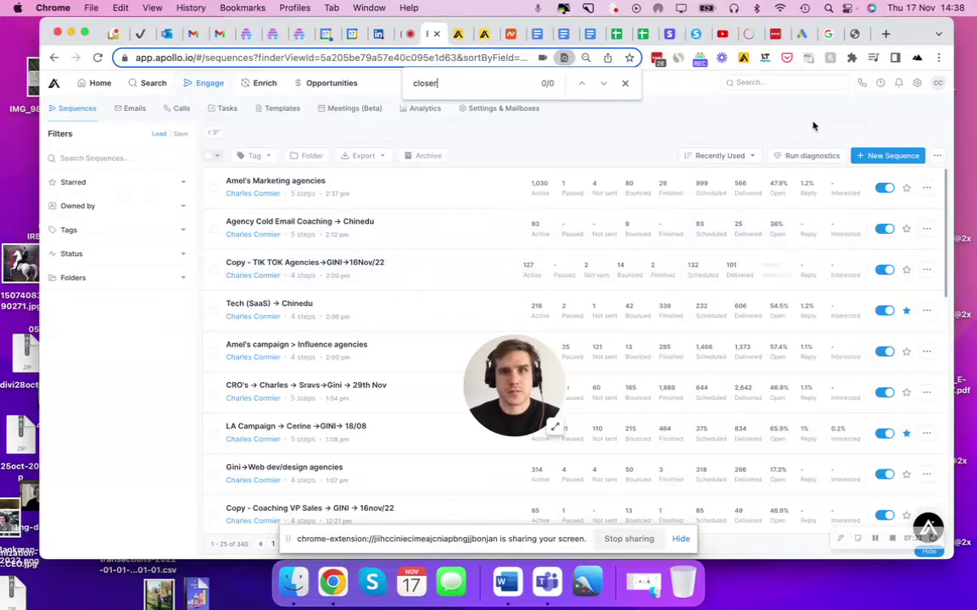
{"action": "key", "text": "Escape"}
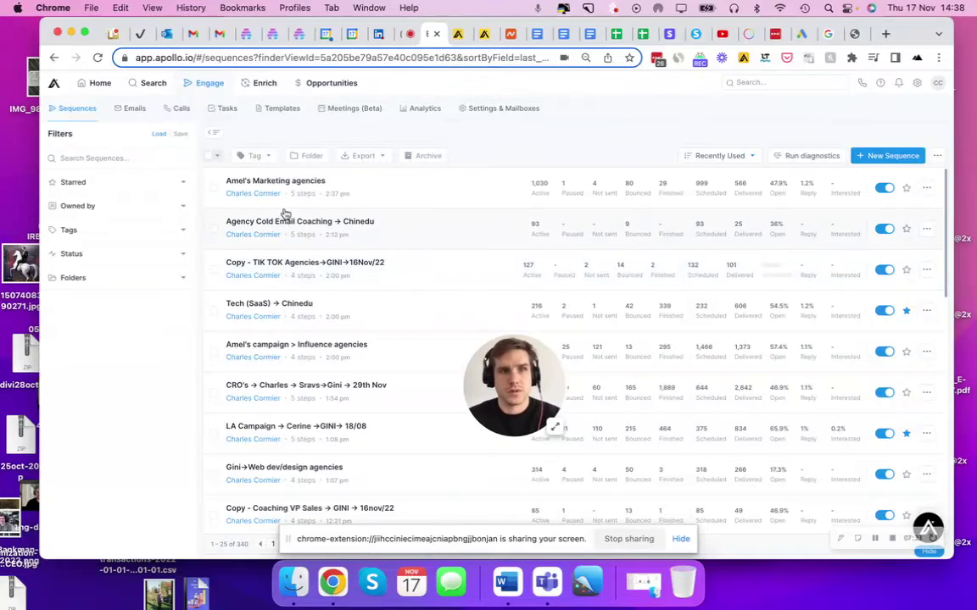
{"action": "left_click", "coordinate": [149, 158]}
{"action": "type", "text": "closer"}
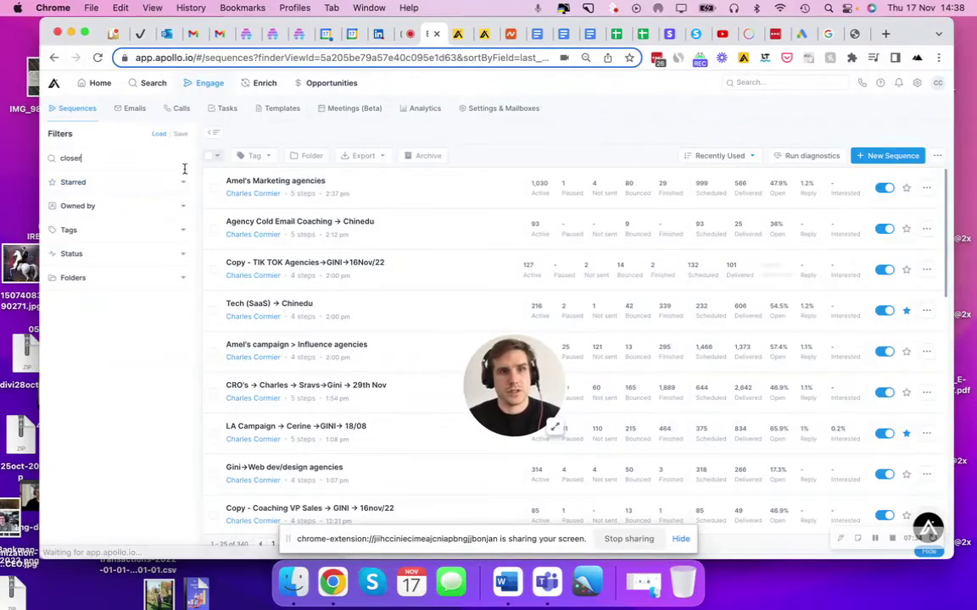
{"action": "left_click", "coordinate": [390, 180]}
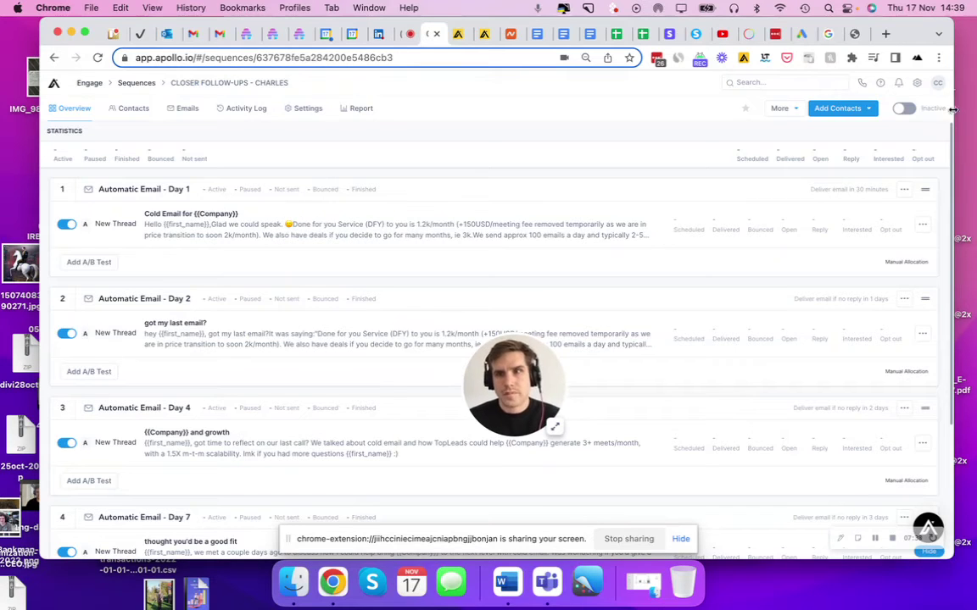
Switch Closer Follow-ups from Inactive to Active and review its Day 1-11 email steps
{"action": "left_click", "coordinate": [904, 109]}
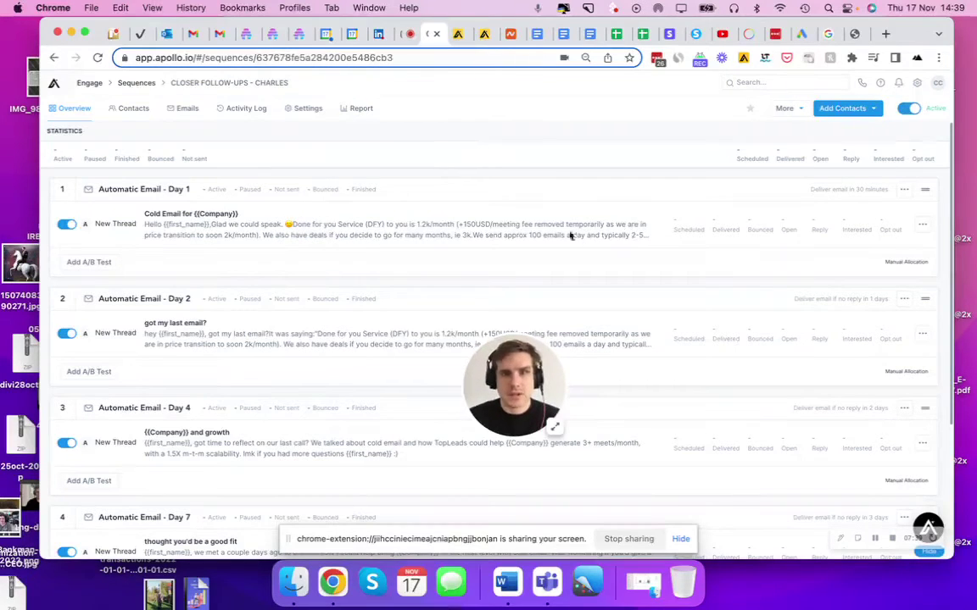
{"action": "scroll", "coordinate": [394, 196], "scroll_direction": "down", "scroll_amount": 3}
{"action": "scroll", "coordinate": [394, 195], "scroll_direction": "up", "scroll_amount": 3}
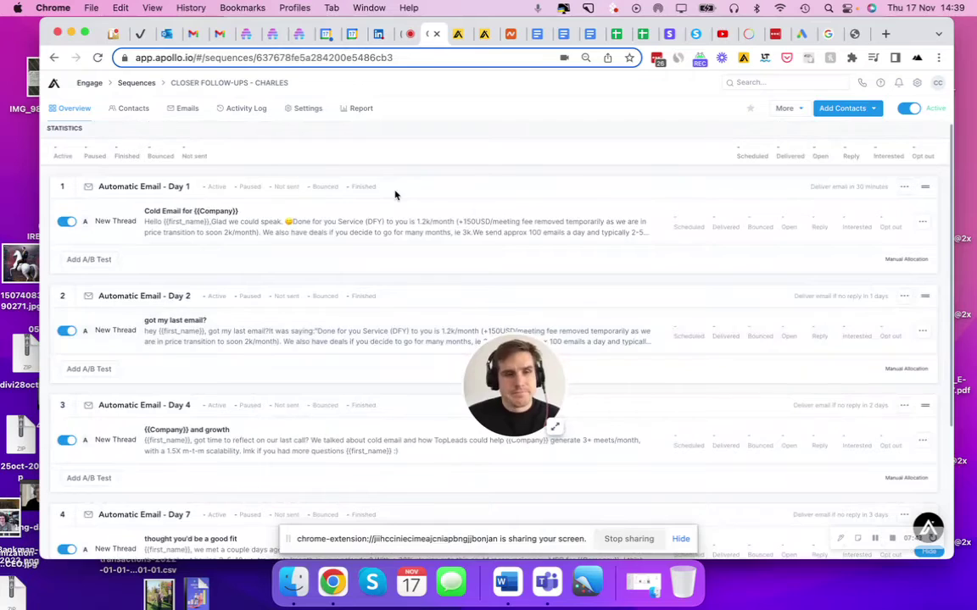
{"action": "scroll", "coordinate": [307, 286], "scroll_direction": "down", "scroll_amount": 5}
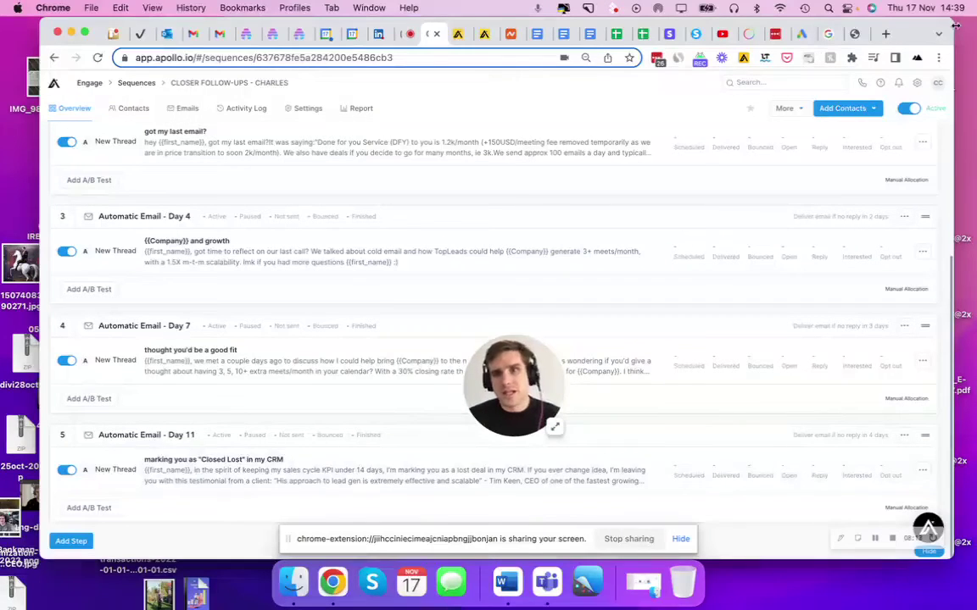
{"action": "left_click", "coordinate": [883, 36]}
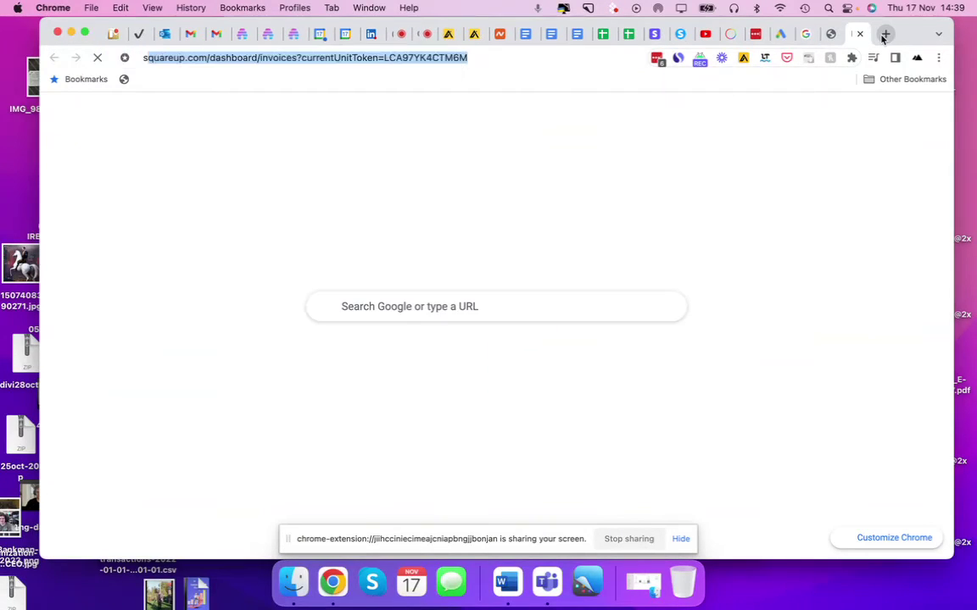
Load the Substack Dashboard in a new tab from the 'substa' suggestion, then return to the Apollo contact
{"action": "type", "text": "substa"}
{"action": "key", "text": "Down"}
{"action": "key", "text": "Down"}
{"action": "key", "text": "Down"}
{"action": "key", "text": "Down"}
{"action": "key", "text": "Down"}
{"action": "key", "text": "Down"}
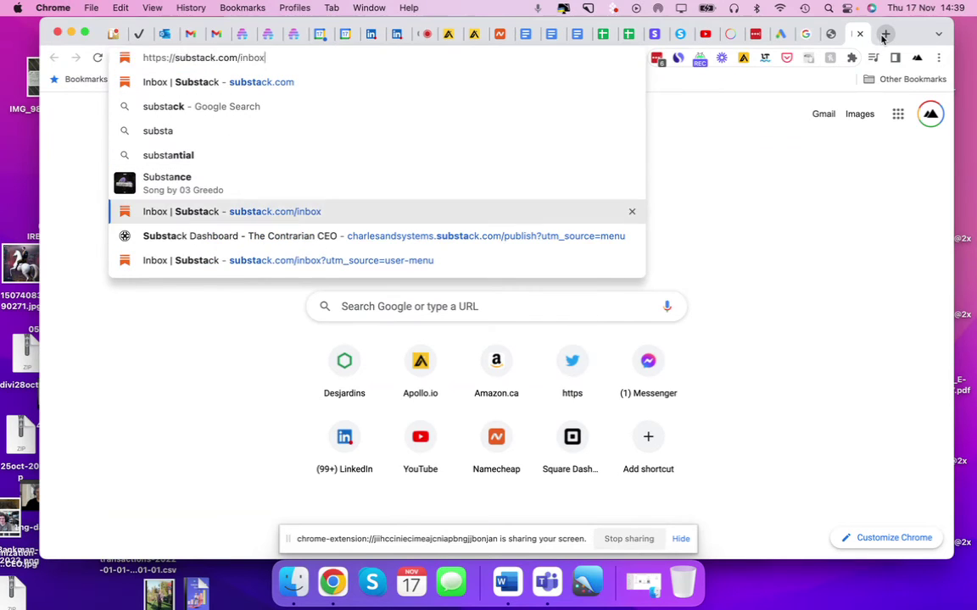
{"action": "key", "text": "Return"}
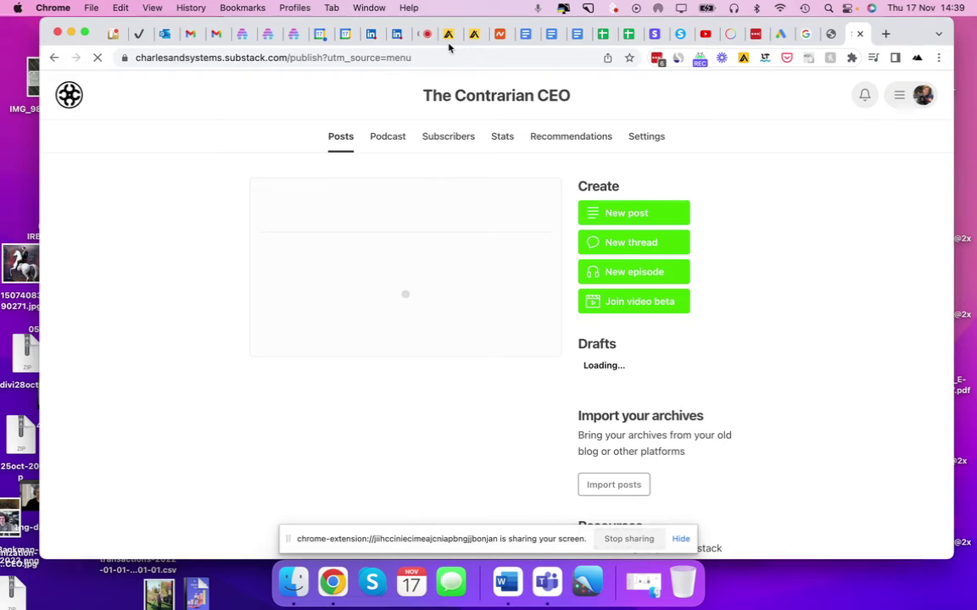
{"action": "left_click", "coordinate": [452, 35]}
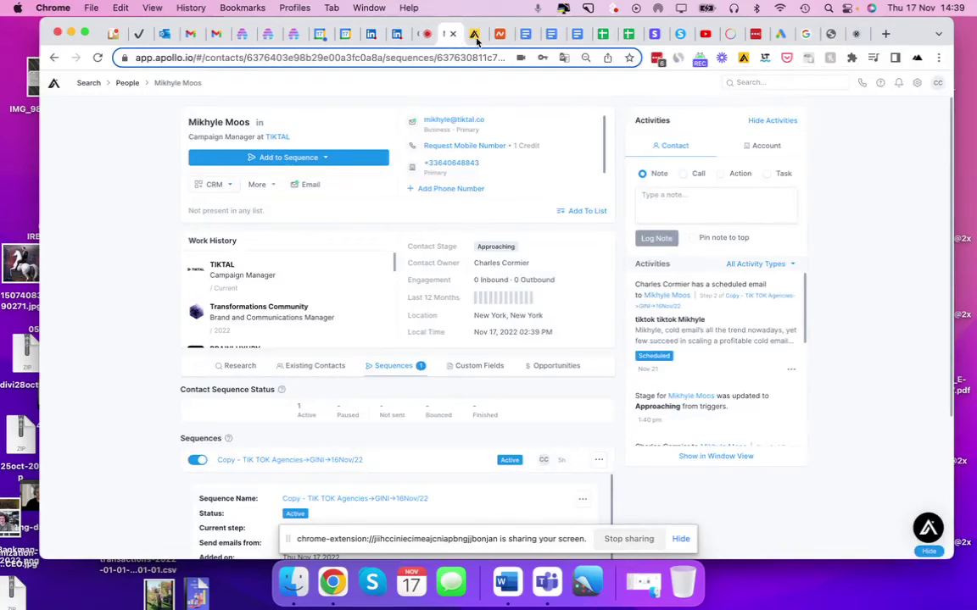
Close the Apollo contact tab with Cmd+W and return to the Closer Follow-ups sequence
{"action": "key", "text": "super+w"}
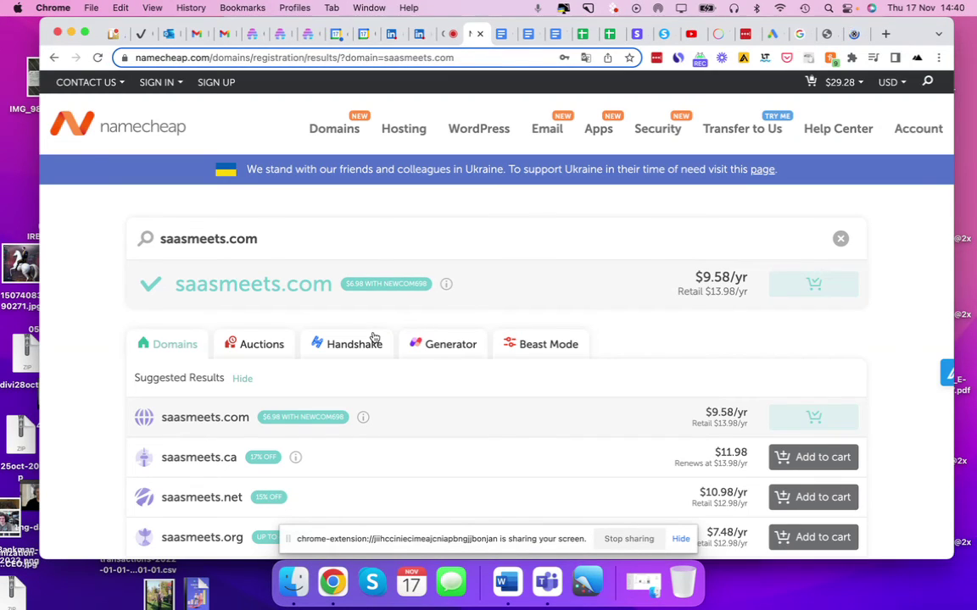
{"action": "left_click", "coordinate": [448, 35]}
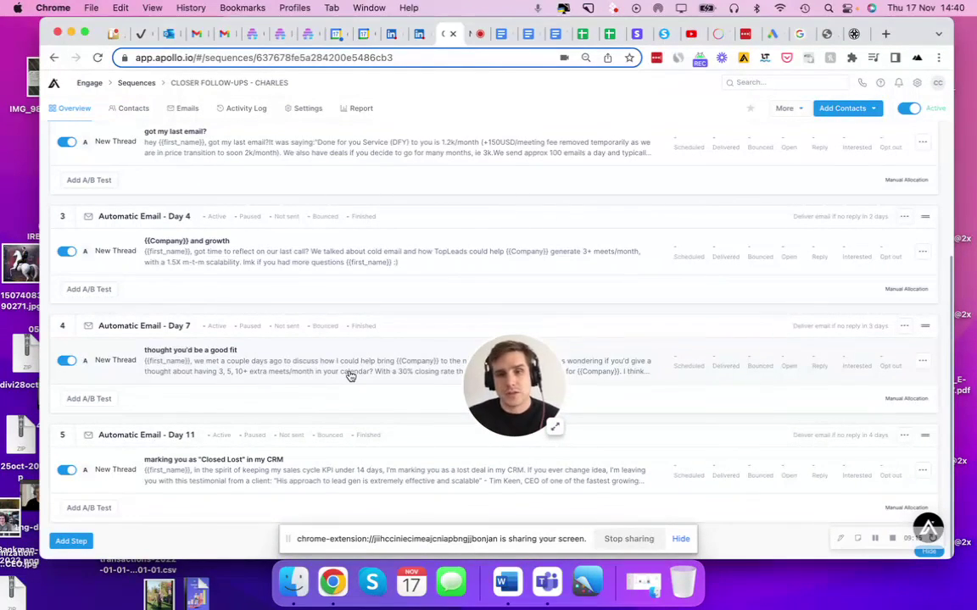
{"action": "left_click_drag", "start_coordinate": [535, 343], "coordinate": [887, 447]}
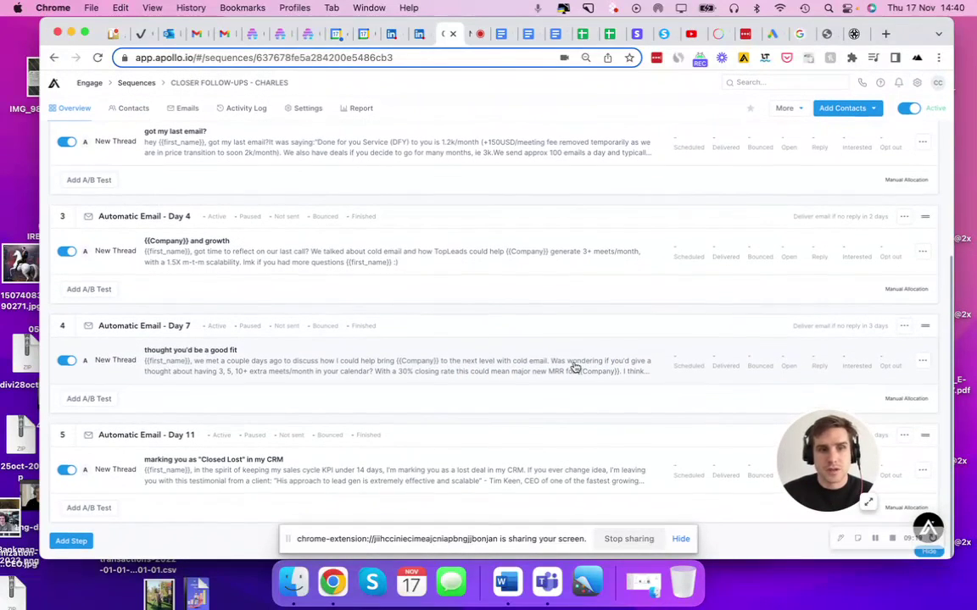
{"action": "scroll", "coordinate": [575, 366], "scroll_direction": "up", "scroll_amount": 2}
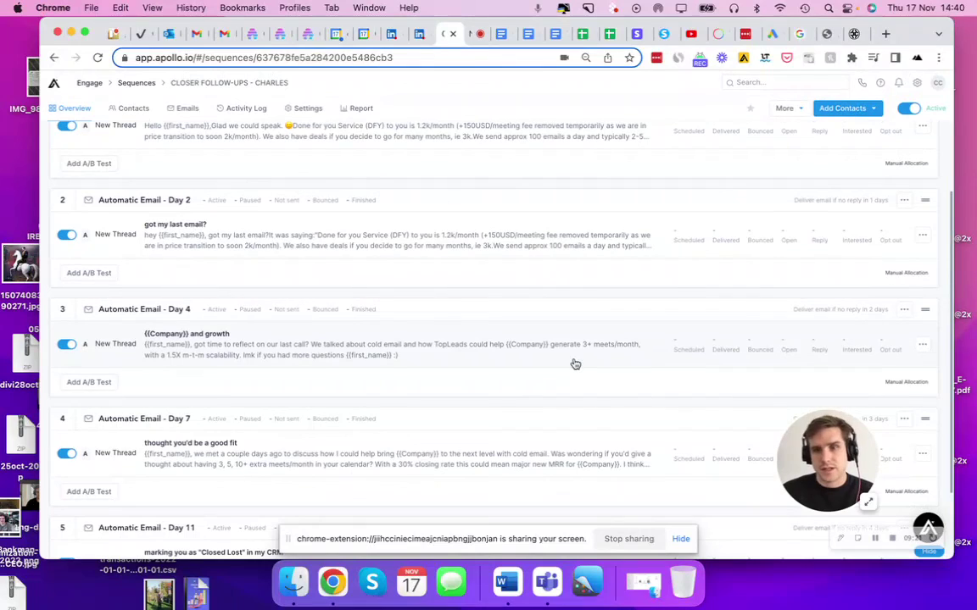
{"action": "scroll", "coordinate": [574, 364], "scroll_direction": "up", "scroll_amount": 2}
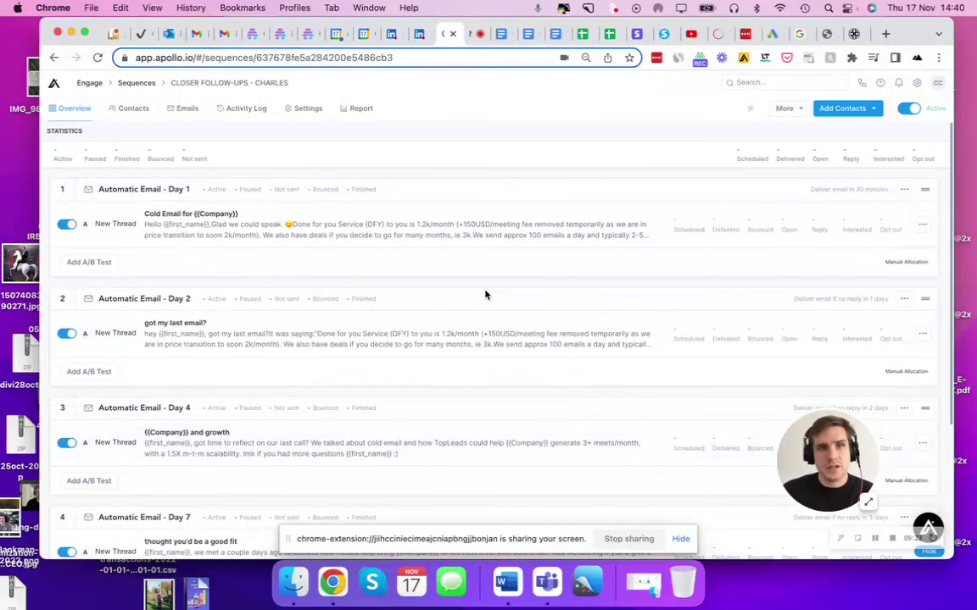